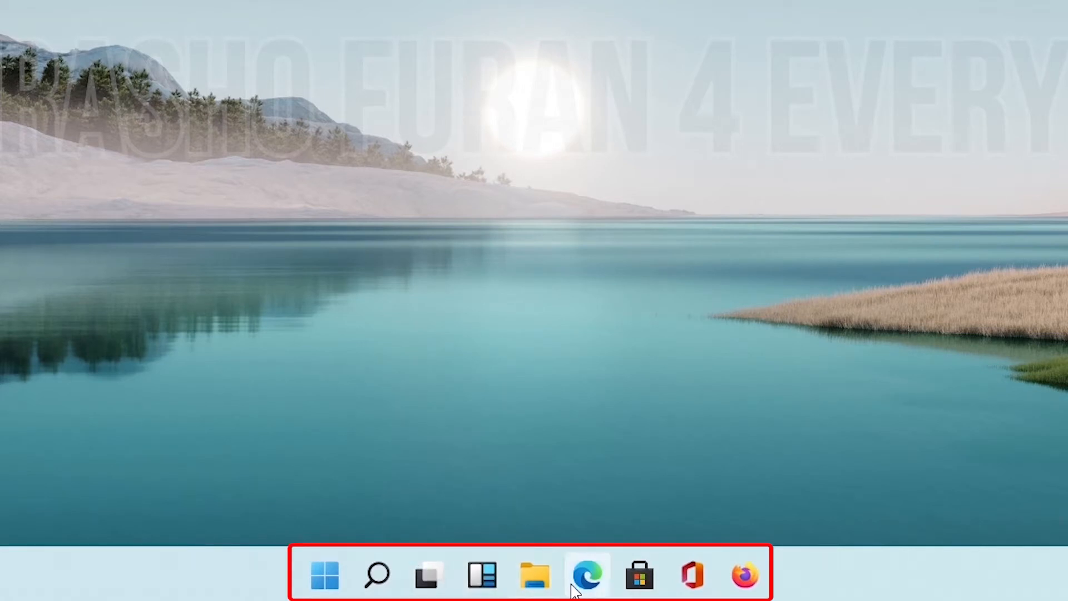
Add a second virtual desktop in Task View, remove it again and leave Task View
{"action": "left_click", "coordinate": [428, 582]}
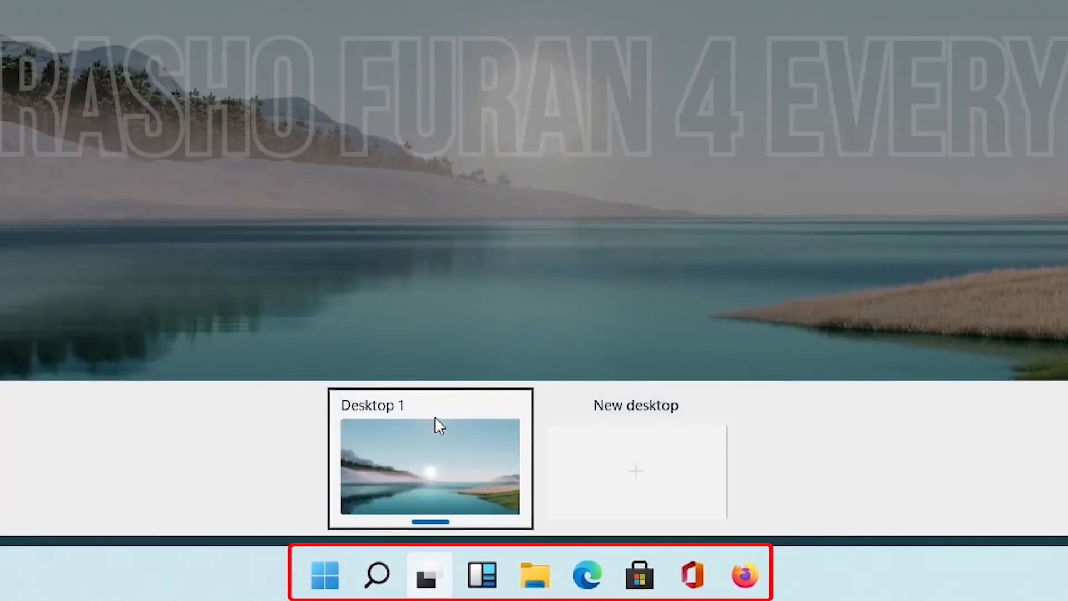
{"action": "left_click", "coordinate": [638, 474]}
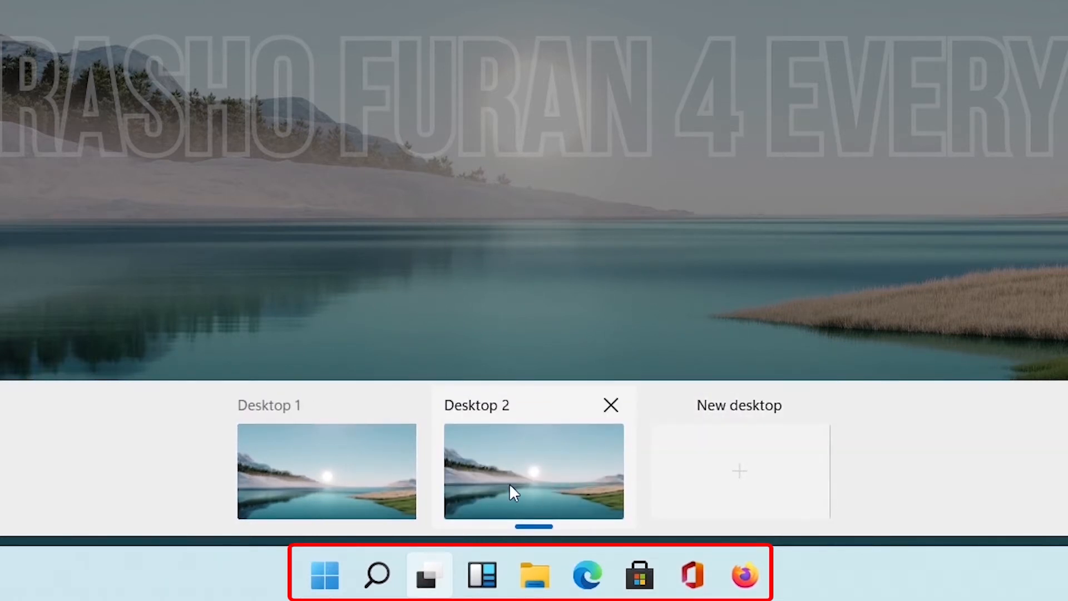
{"action": "left_click", "coordinate": [610, 405]}
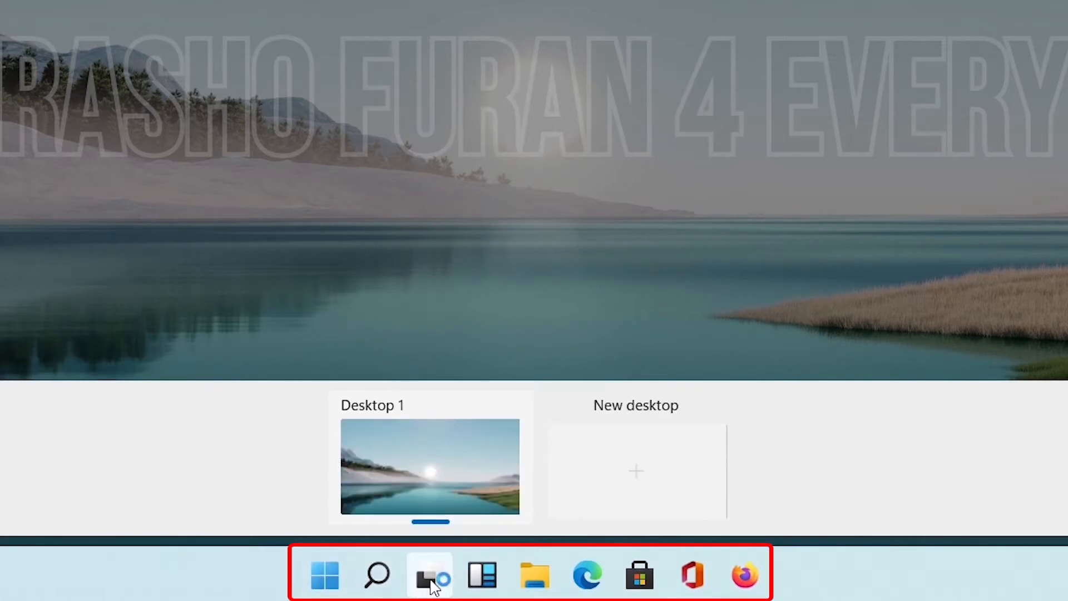
{"action": "left_click", "coordinate": [434, 583]}
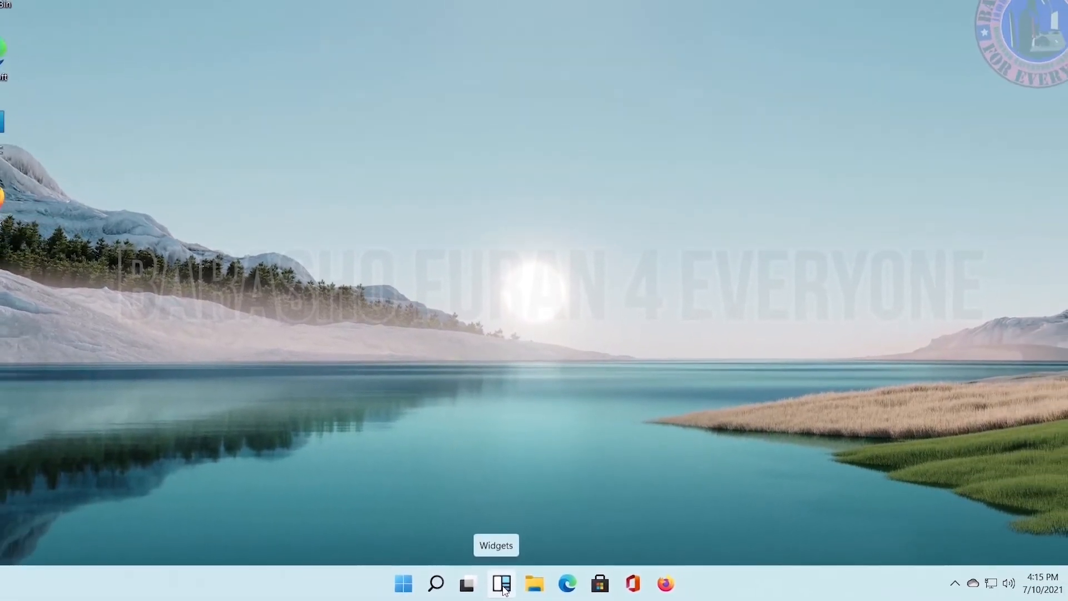
View the Widgets board with its weather, finance and news cards, and close it
{"action": "left_click", "coordinate": [502, 587]}
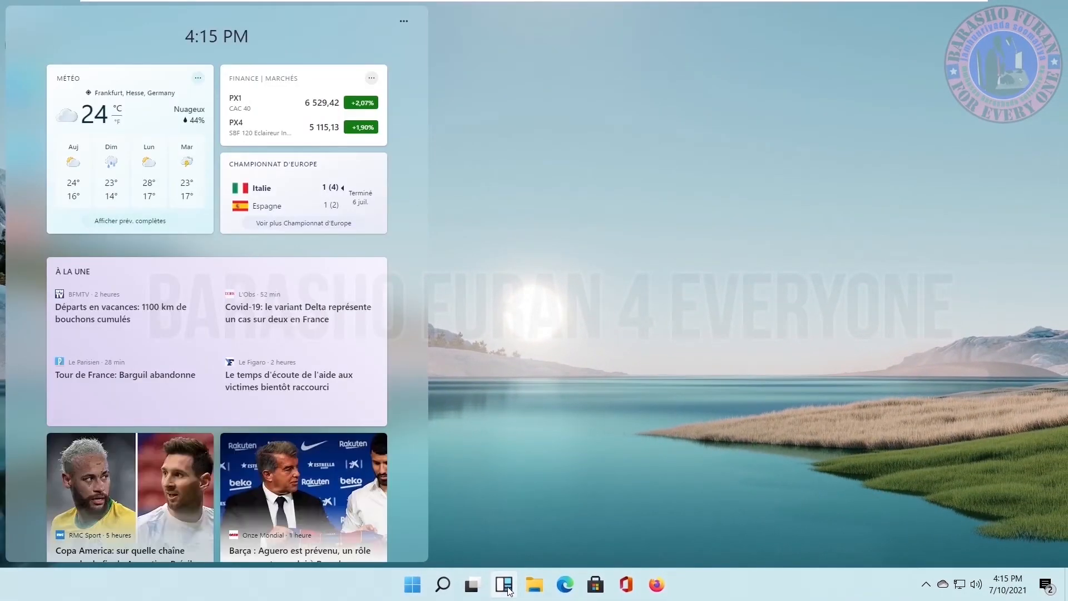
{"action": "left_click", "coordinate": [579, 383]}
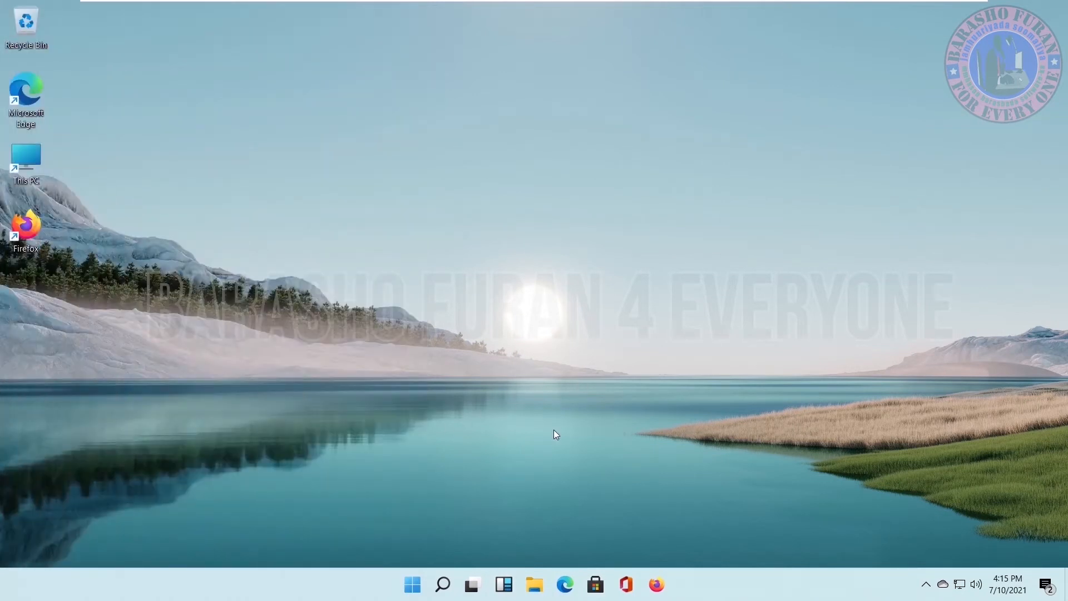
Open the Start menu, look through the full list of installed apps and return to the pinned apps
{"action": "left_click", "coordinate": [413, 588]}
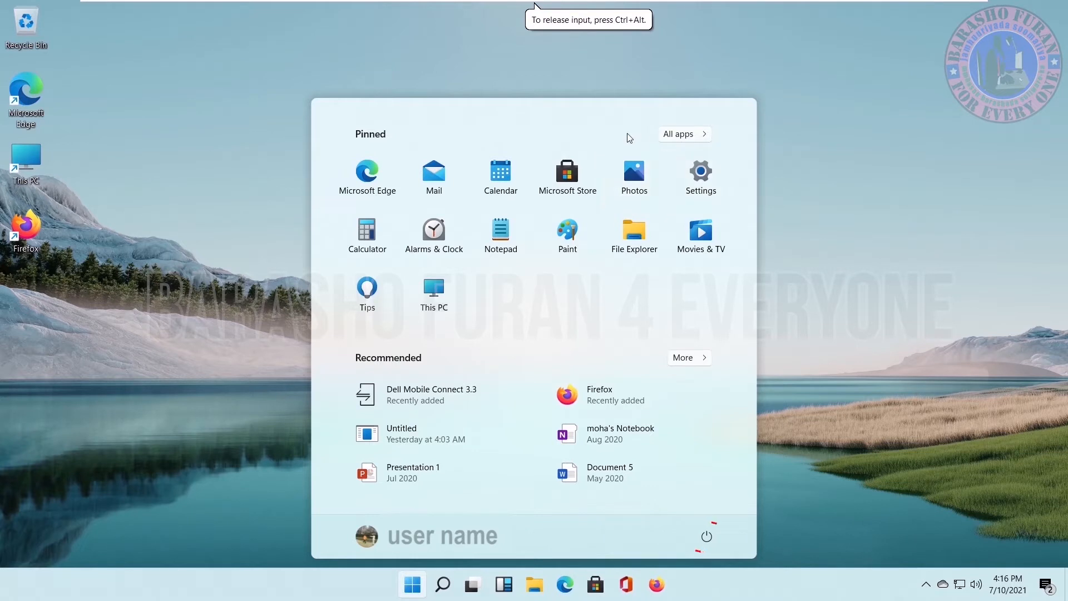
{"action": "left_click", "coordinate": [703, 136]}
{"action": "scroll", "coordinate": [521, 290], "scroll_direction": "down", "scroll_amount": 15}
{"action": "scroll", "coordinate": [526, 281], "scroll_direction": "up", "scroll_amount": 10}
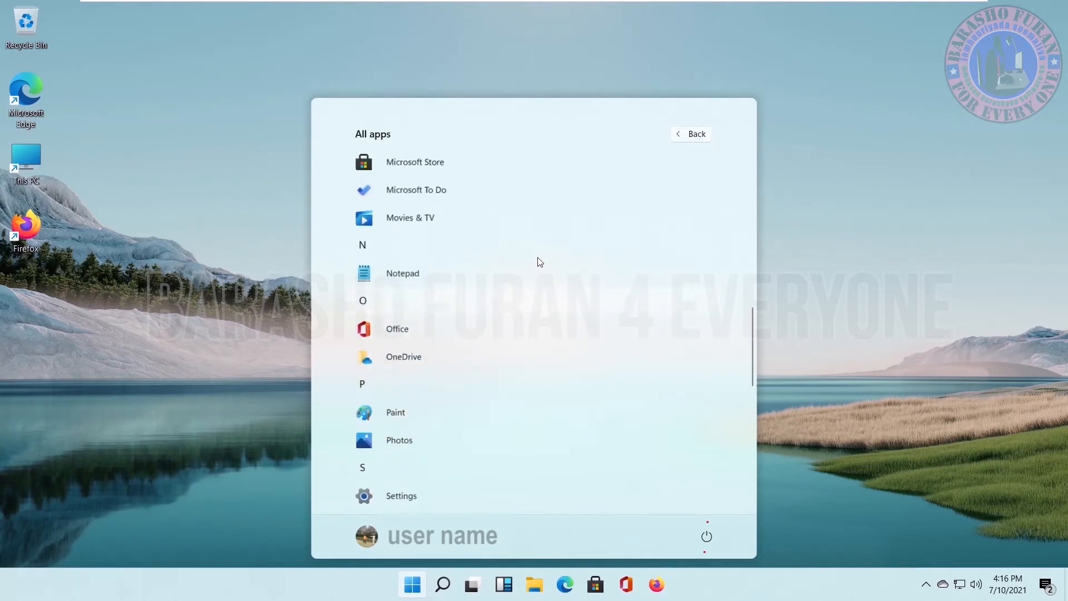
{"action": "left_click", "coordinate": [690, 134]}
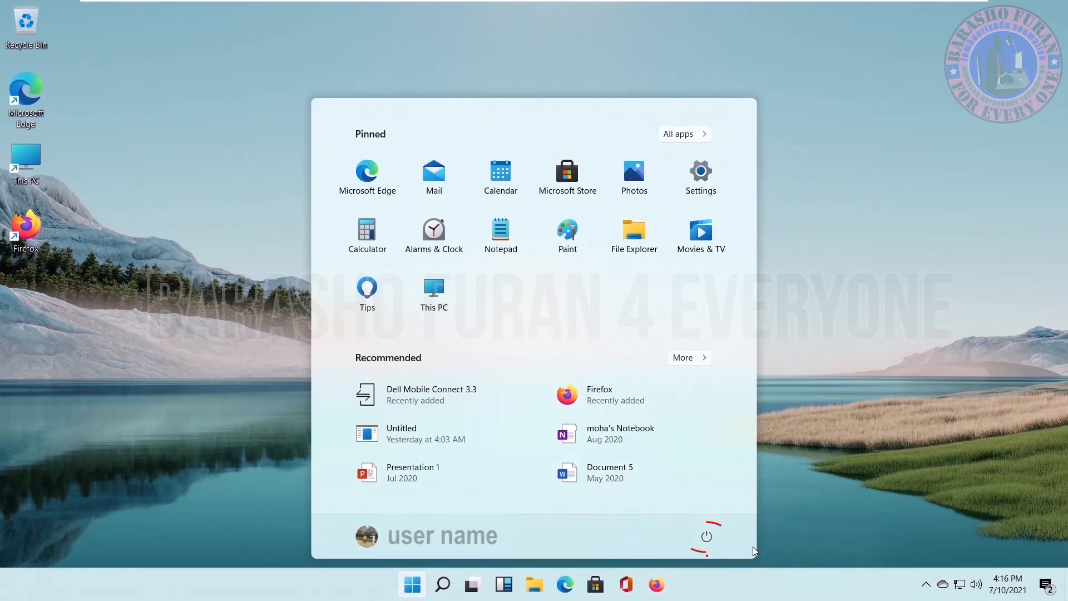
Look at the power options in the Start menu and close the menu
{"action": "left_click", "coordinate": [706, 537]}
{"action": "left_click", "coordinate": [833, 452]}
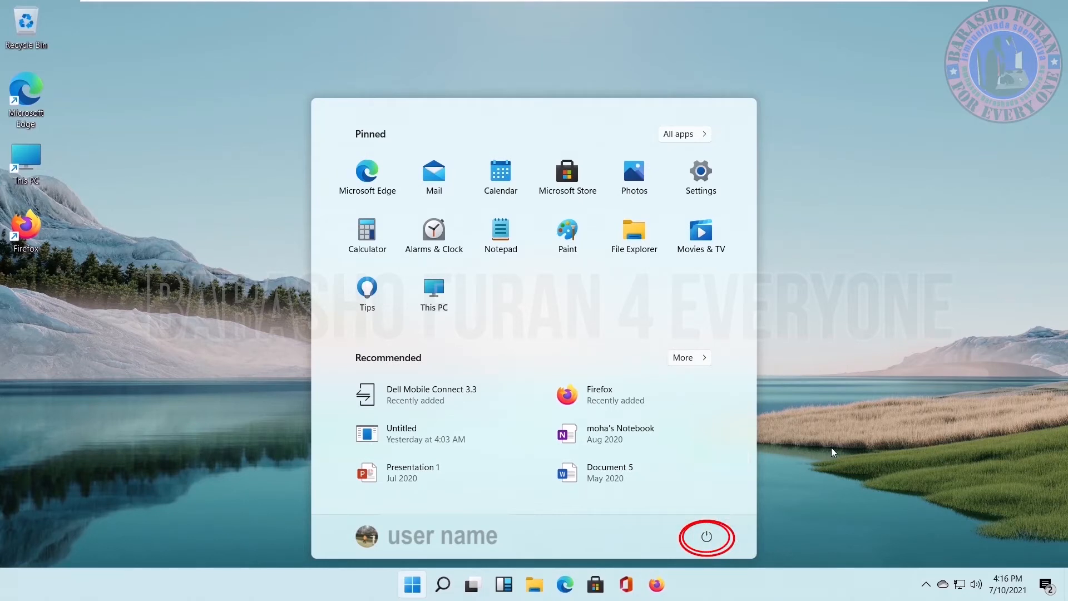
{"action": "left_click", "coordinate": [423, 587]}
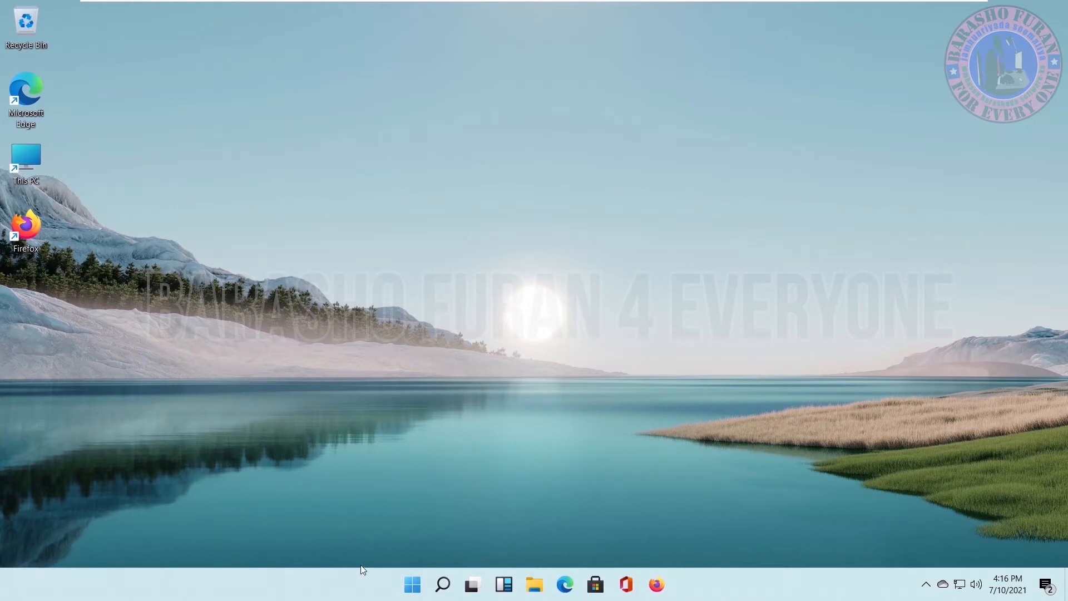
{"action": "left_click", "coordinate": [374, 221]}
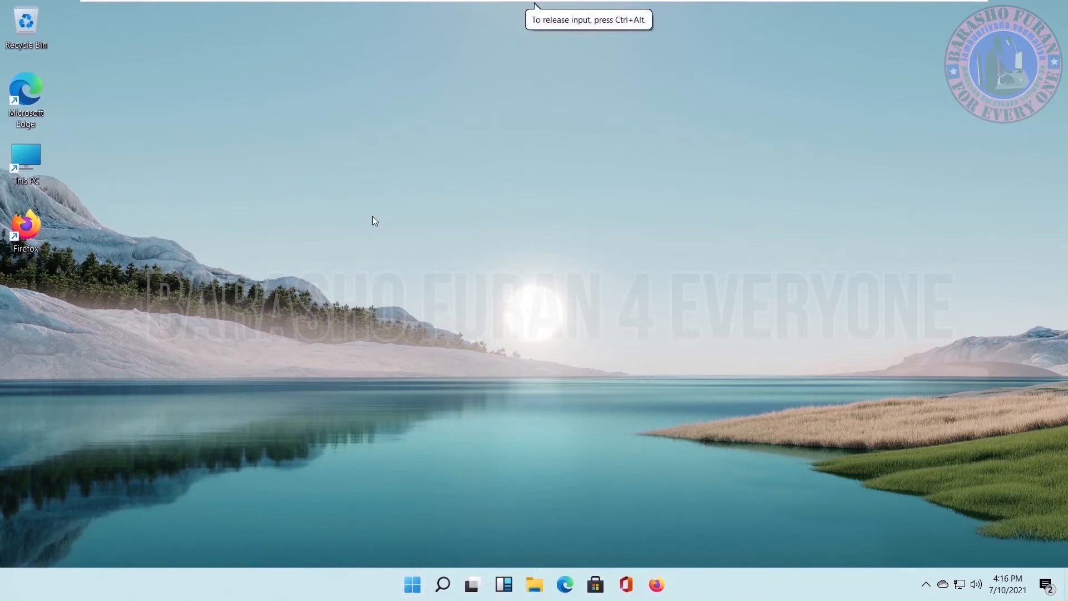
Open the taskbar settings and set the taskbar alignment to Left
{"action": "right_click", "coordinate": [289, 583]}
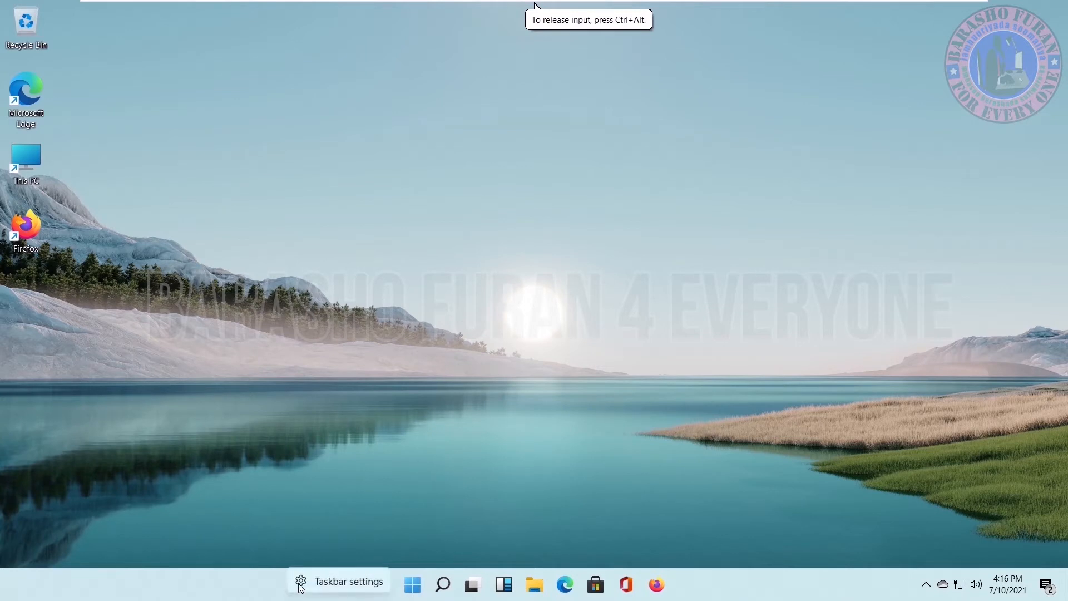
{"action": "left_click", "coordinate": [346, 584]}
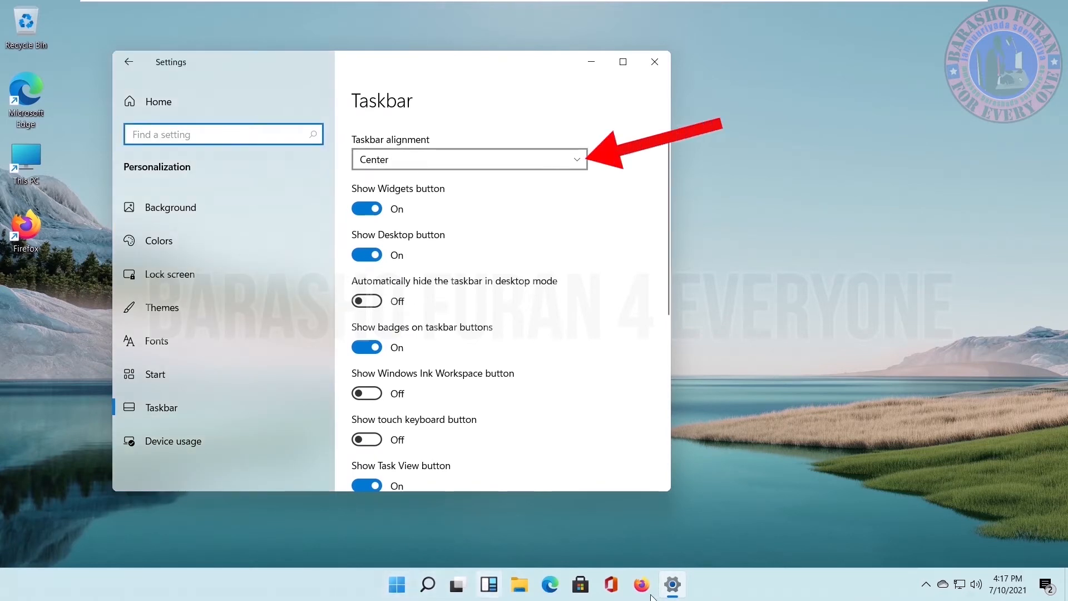
{"action": "left_click", "coordinate": [396, 161]}
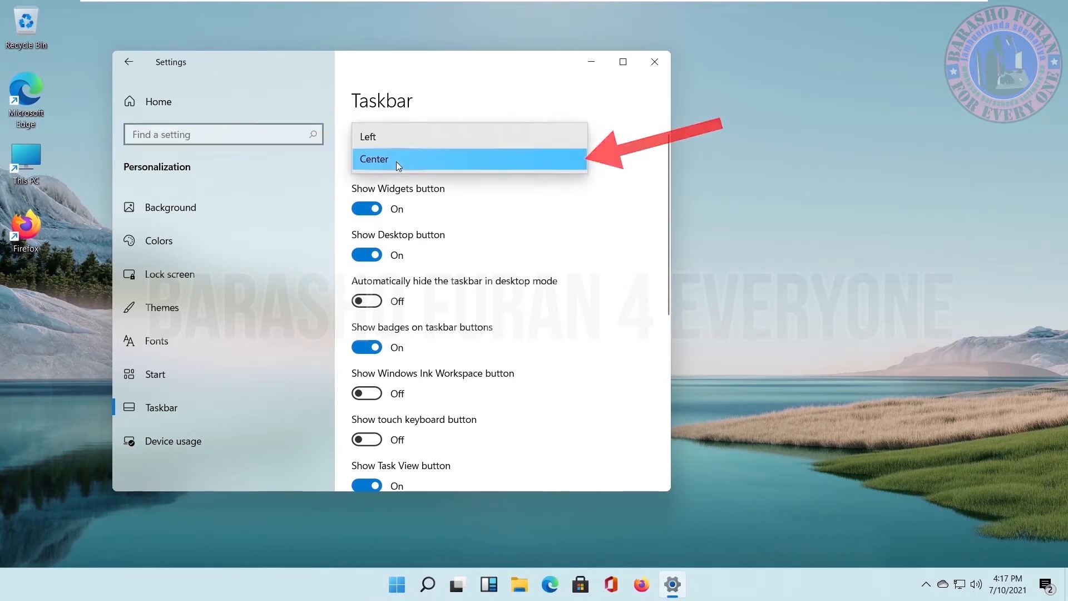
{"action": "left_click", "coordinate": [374, 139]}
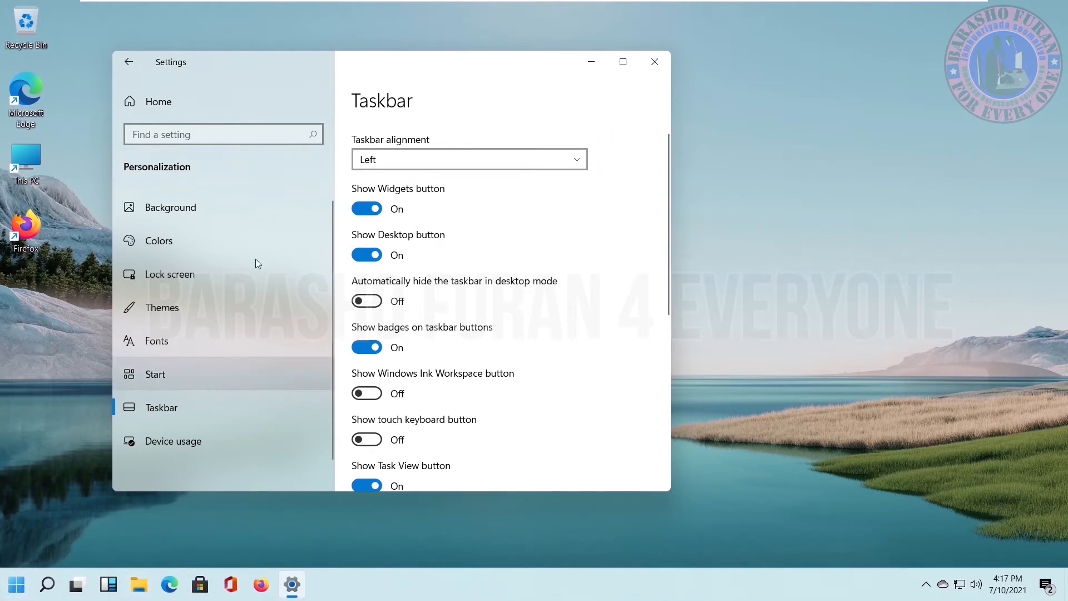
Switch the taskbar alignment to Center and back to Left twice to compare both layouts
{"action": "left_click", "coordinate": [384, 161]}
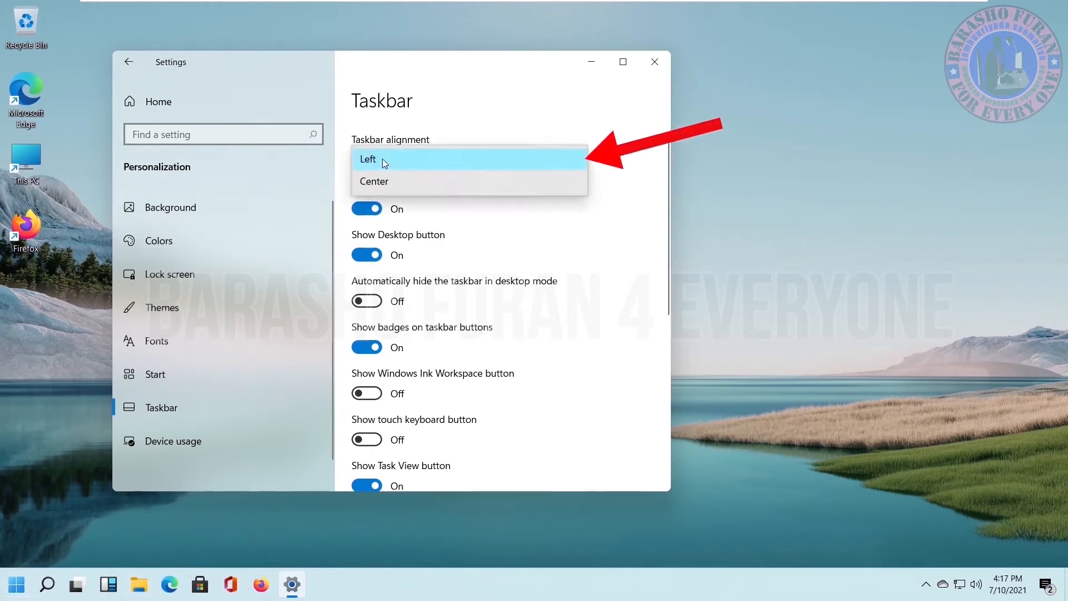
{"action": "left_click", "coordinate": [368, 182]}
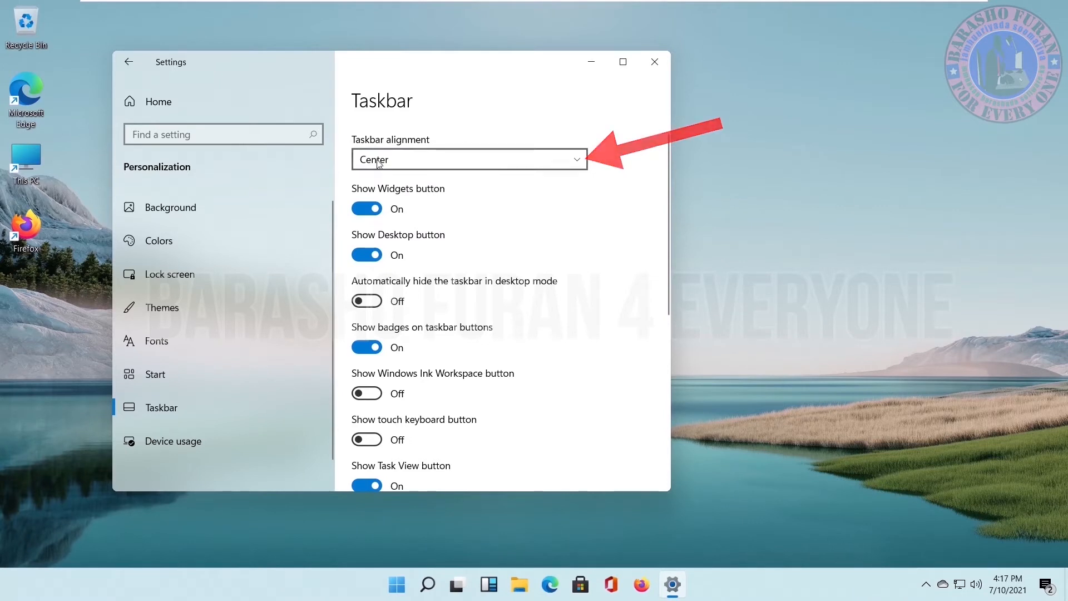
{"action": "left_click", "coordinate": [400, 159]}
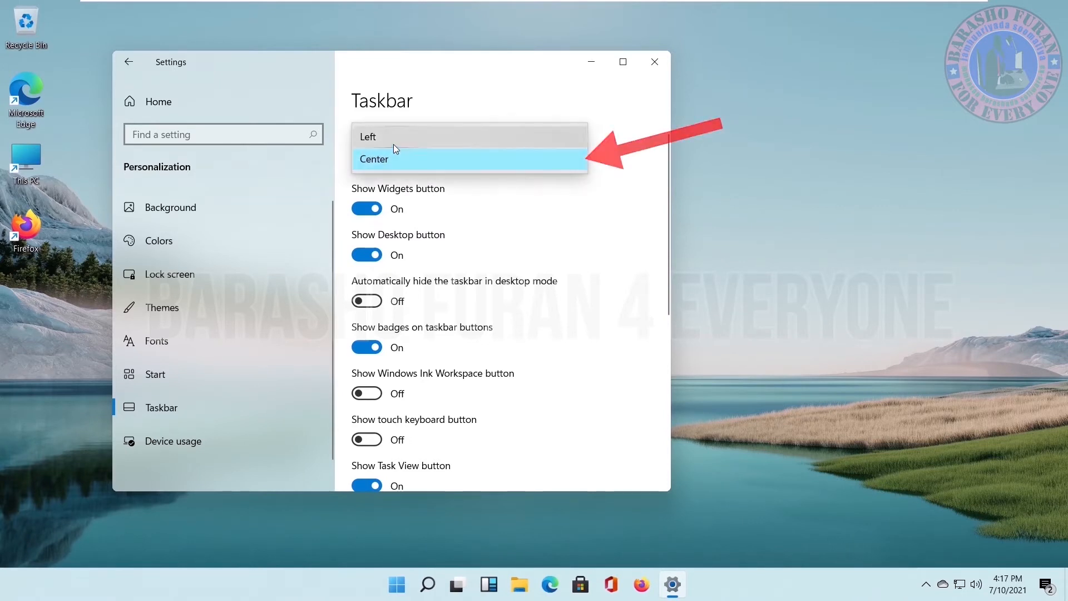
{"action": "left_click", "coordinate": [392, 144]}
{"action": "left_click", "coordinate": [396, 161]}
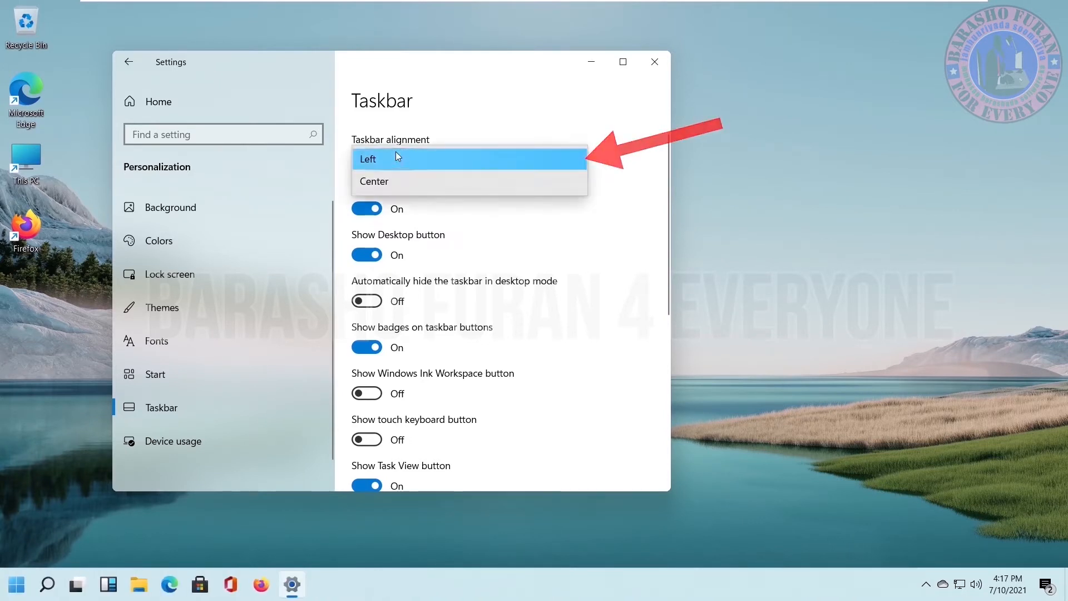
{"action": "left_click", "coordinate": [381, 184]}
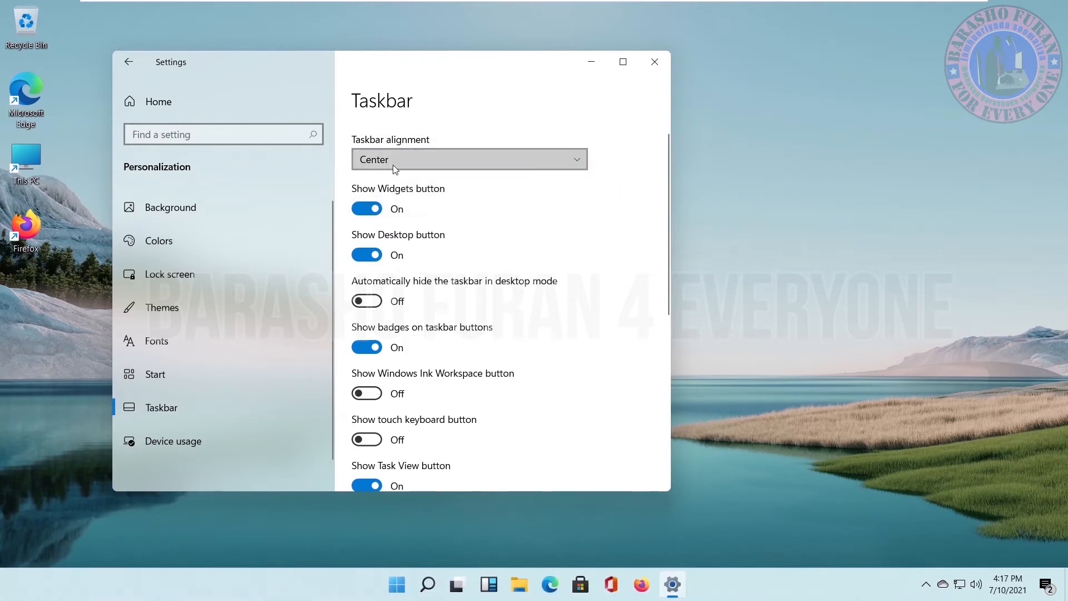
{"action": "left_click", "coordinate": [393, 164]}
{"action": "left_click", "coordinate": [401, 142]}
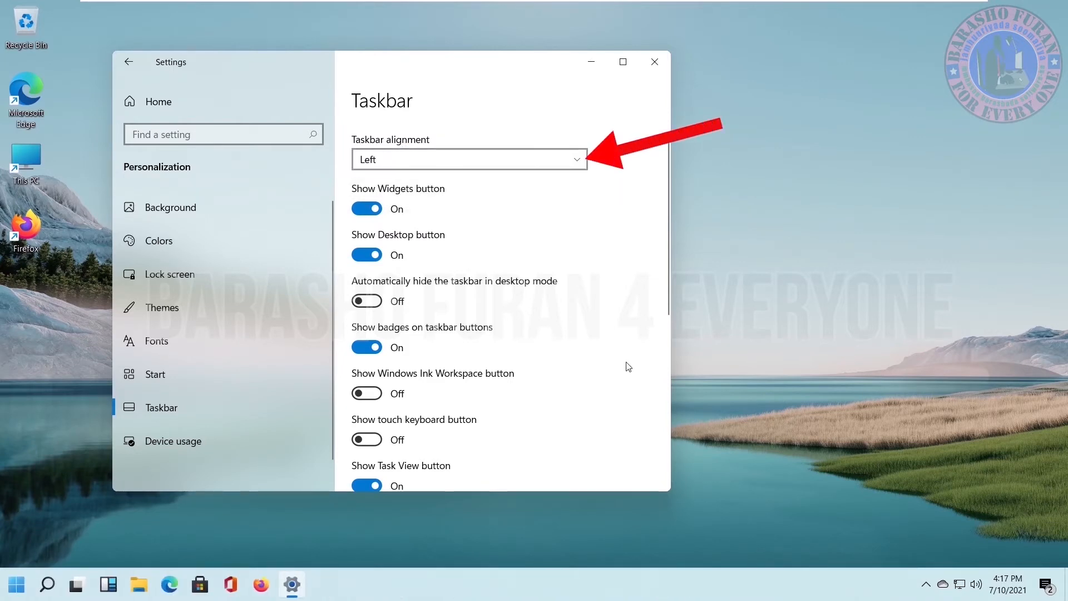
Close the Settings window and view the Start menu with the left-aligned taskbar
{"action": "left_click", "coordinate": [655, 61]}
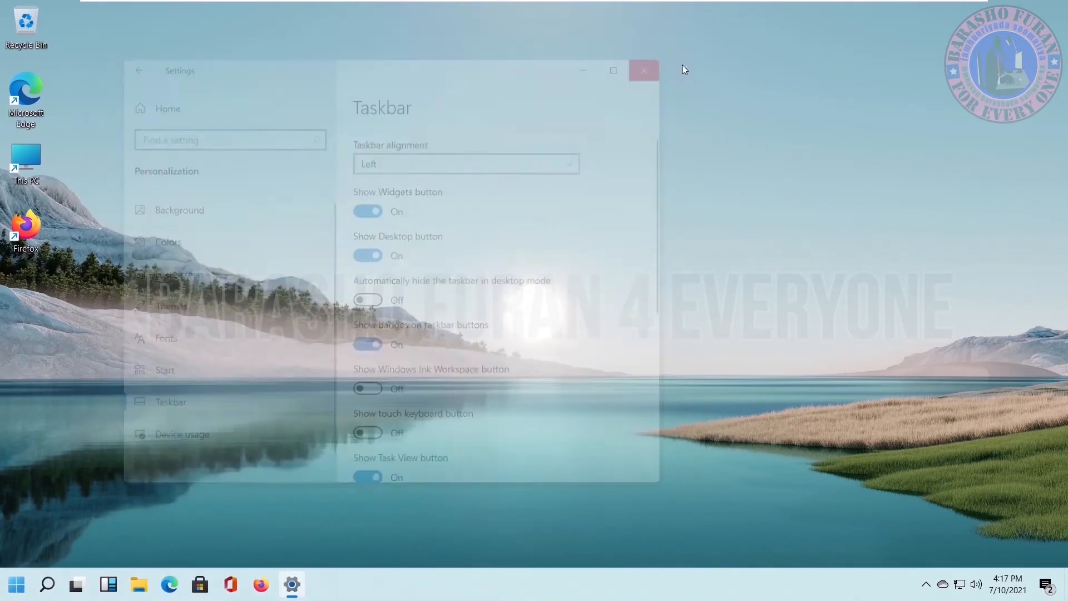
{"action": "left_click", "coordinate": [15, 589]}
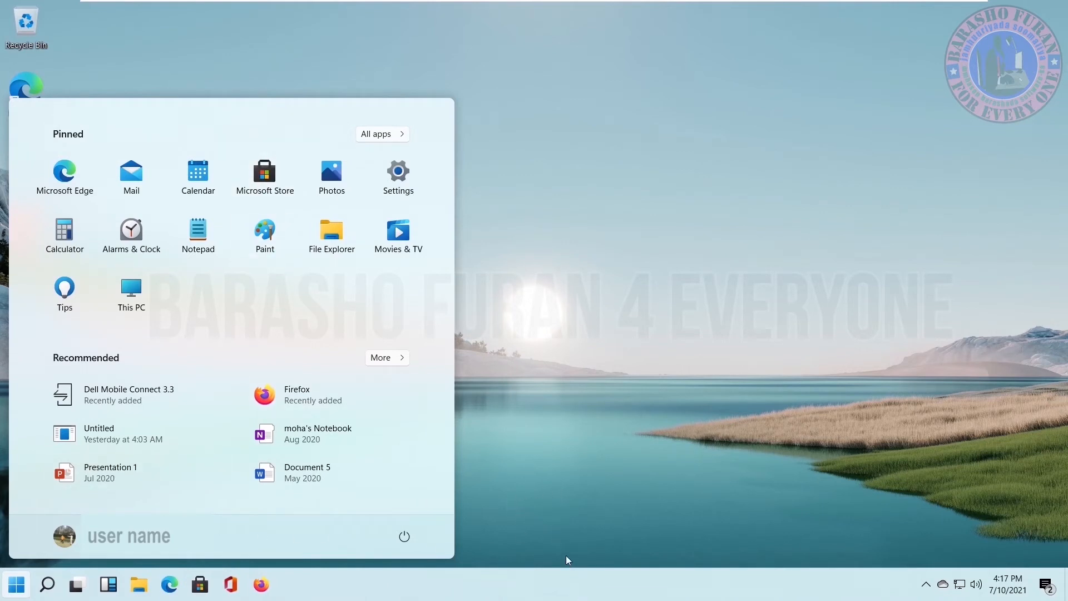
{"action": "left_click", "coordinate": [620, 396]}
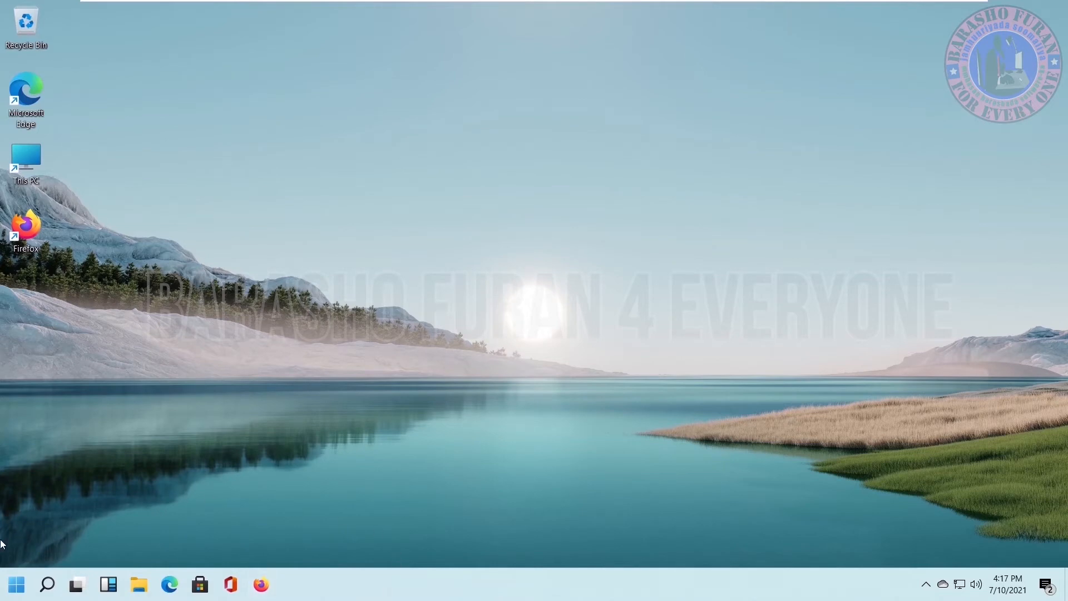
Search for the Run app, launch regedit with it and allow Registry Editor to make changes to the device
{"action": "key", "text": "super+s"}
{"action": "type", "text": "run"}
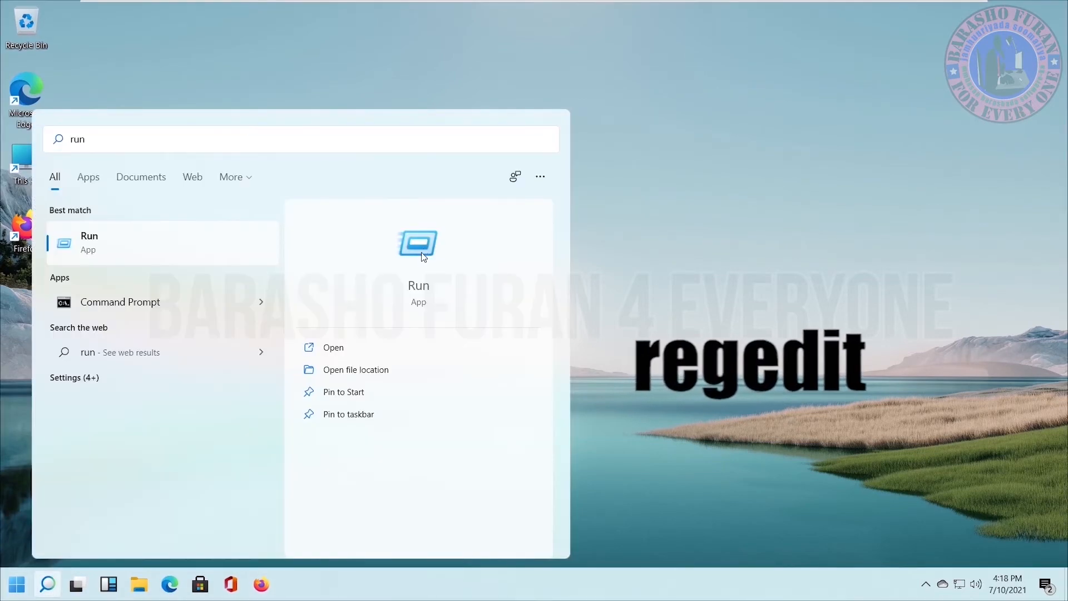
{"action": "left_click", "coordinate": [424, 256]}
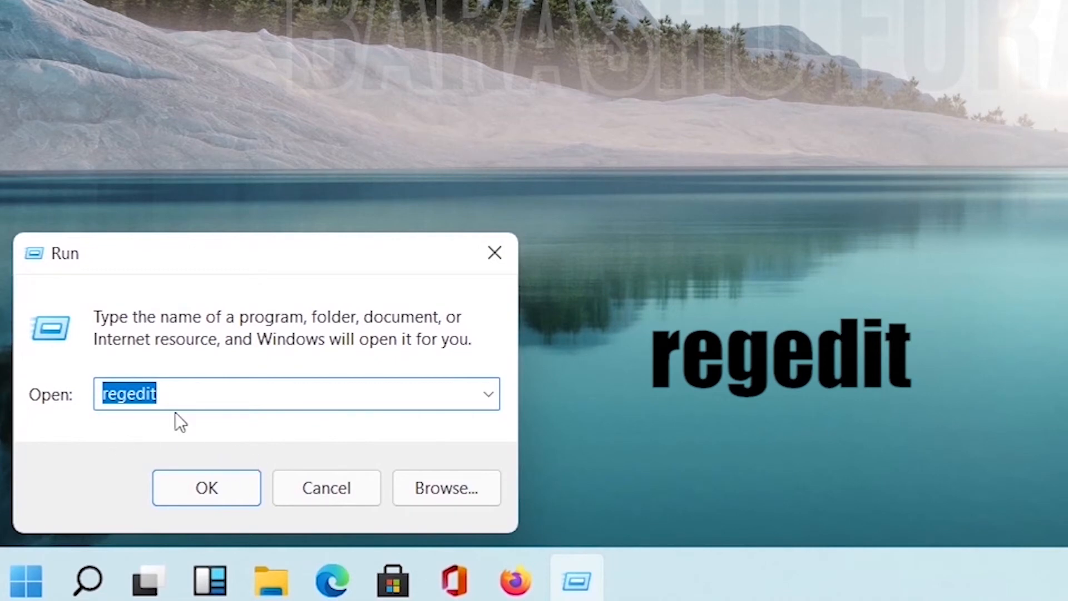
{"action": "left_click", "coordinate": [202, 487]}
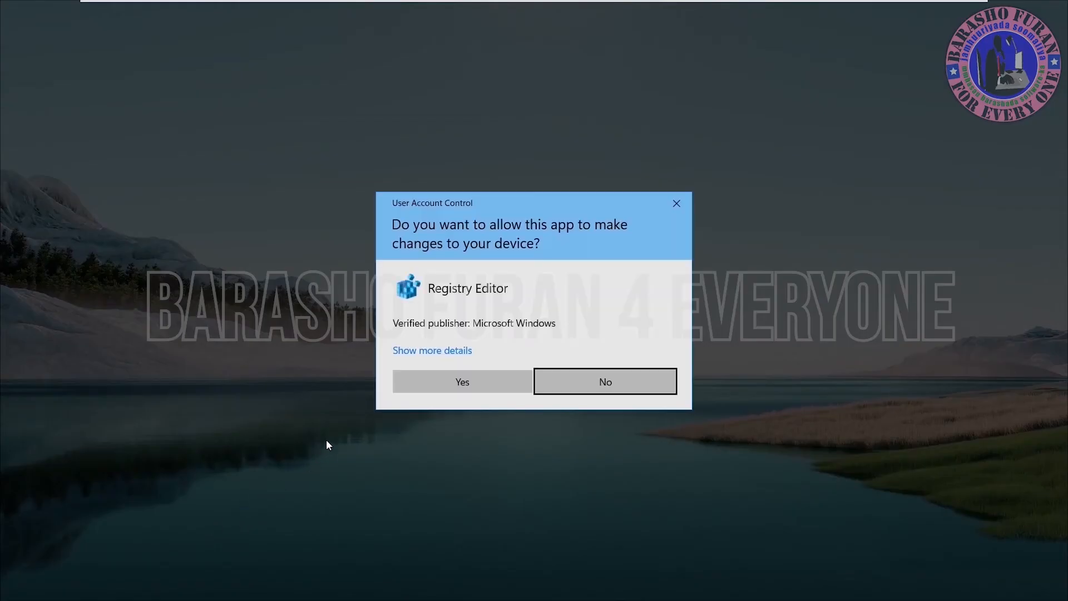
{"action": "left_click", "coordinate": [462, 382]}
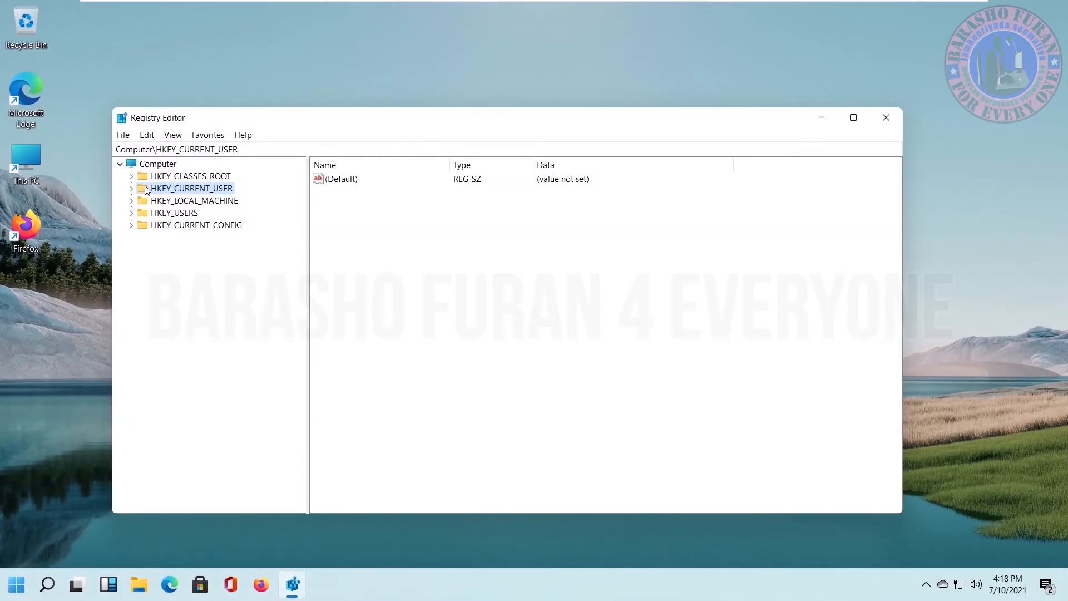
Expand the registry tree through HKEY_CURRENT_USER\Software\Microsoft\Windows
{"action": "left_click", "coordinate": [158, 180]}
{"action": "left_click", "coordinate": [160, 185]}
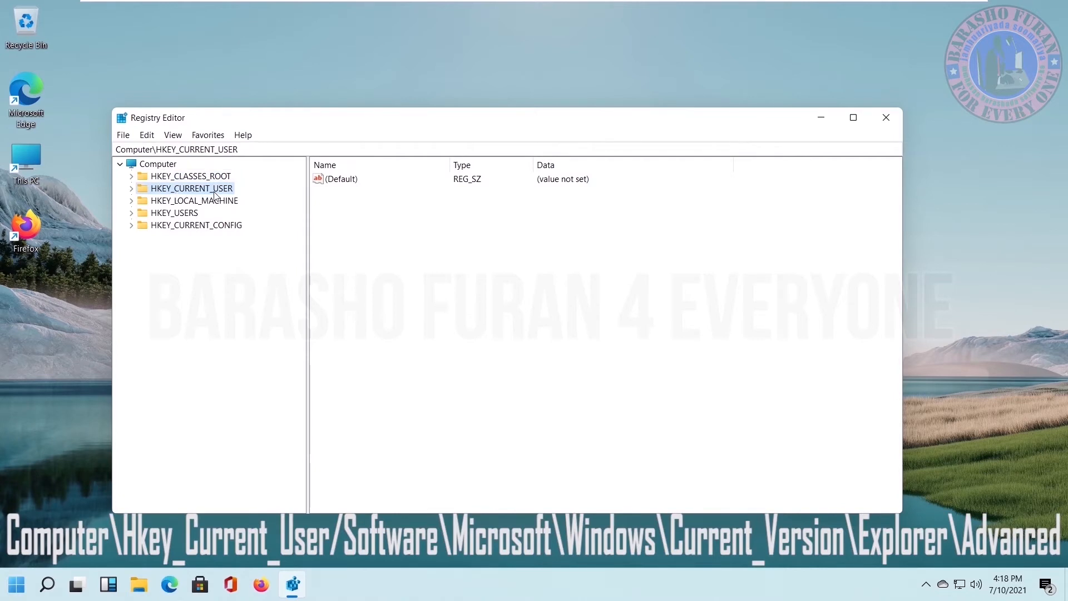
{"action": "left_click", "coordinate": [132, 190]}
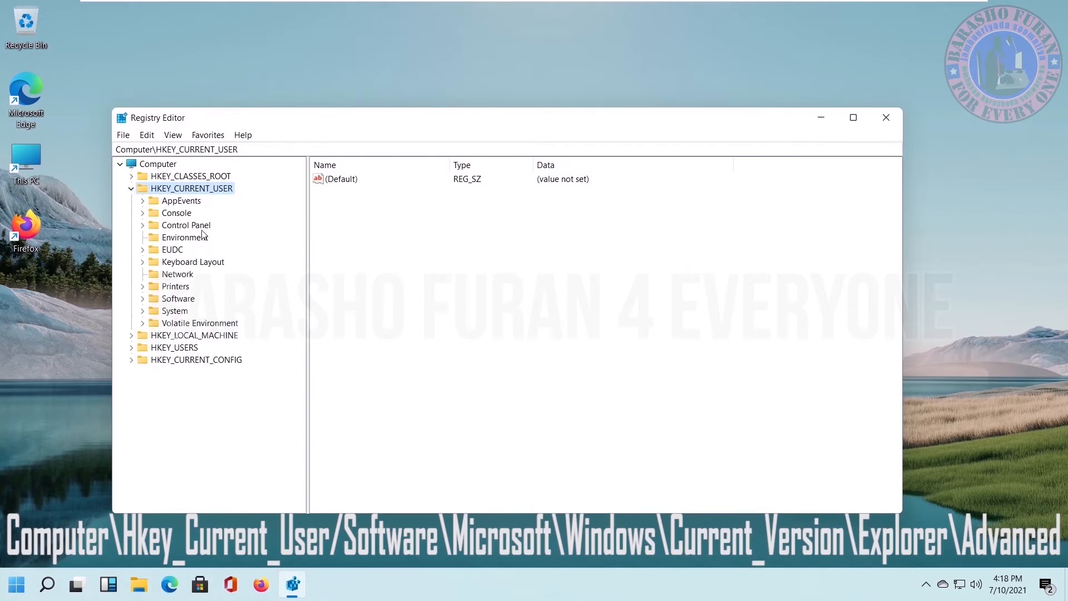
{"action": "left_click", "coordinate": [144, 298]}
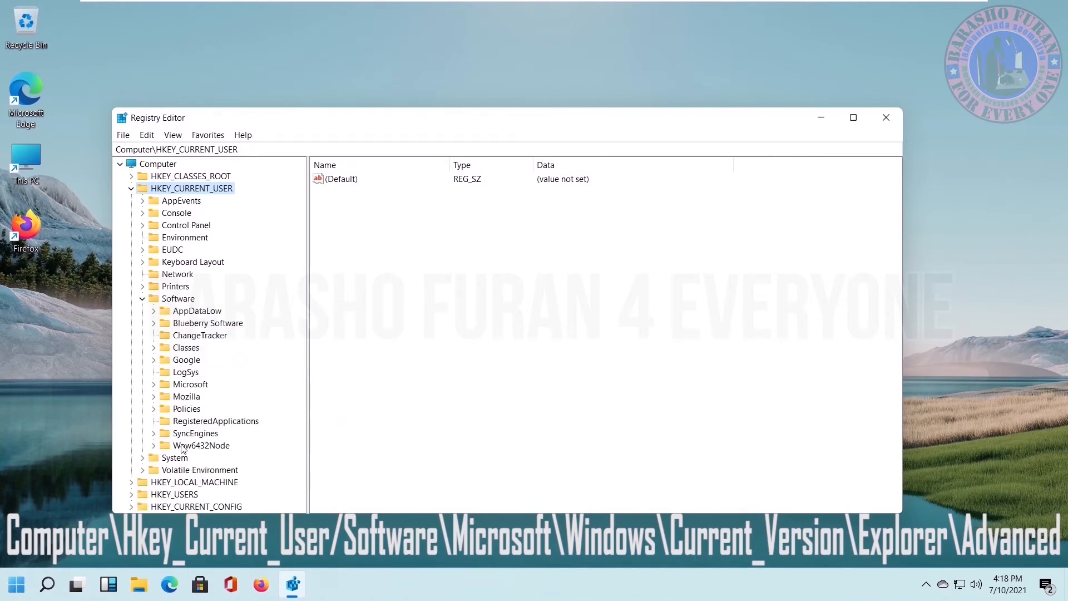
{"action": "left_click", "coordinate": [154, 385]}
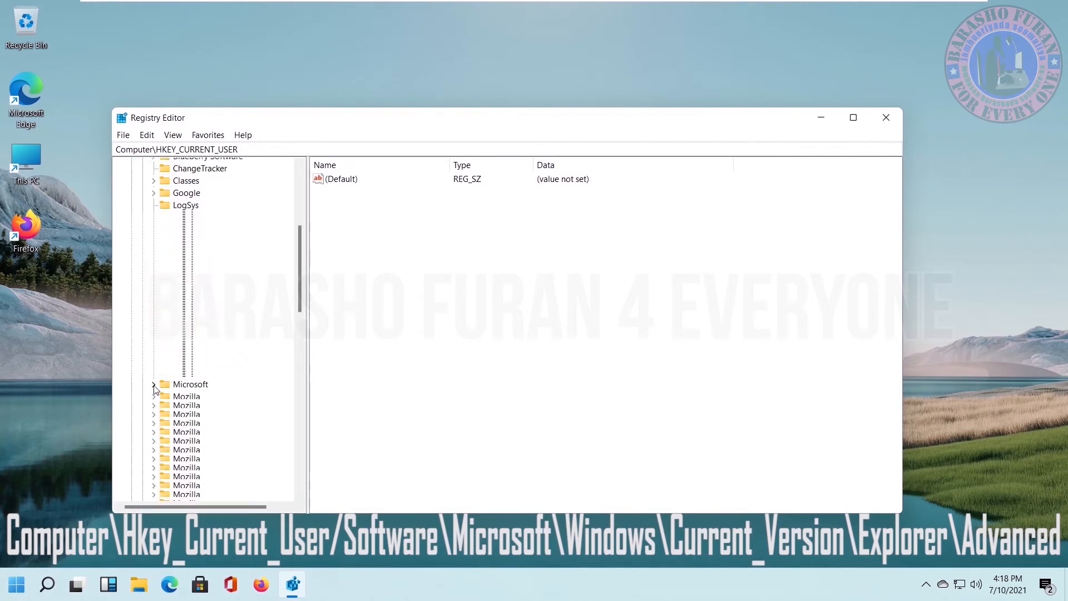
{"action": "scroll", "coordinate": [200, 431], "scroll_direction": "down", "scroll_amount": 12}
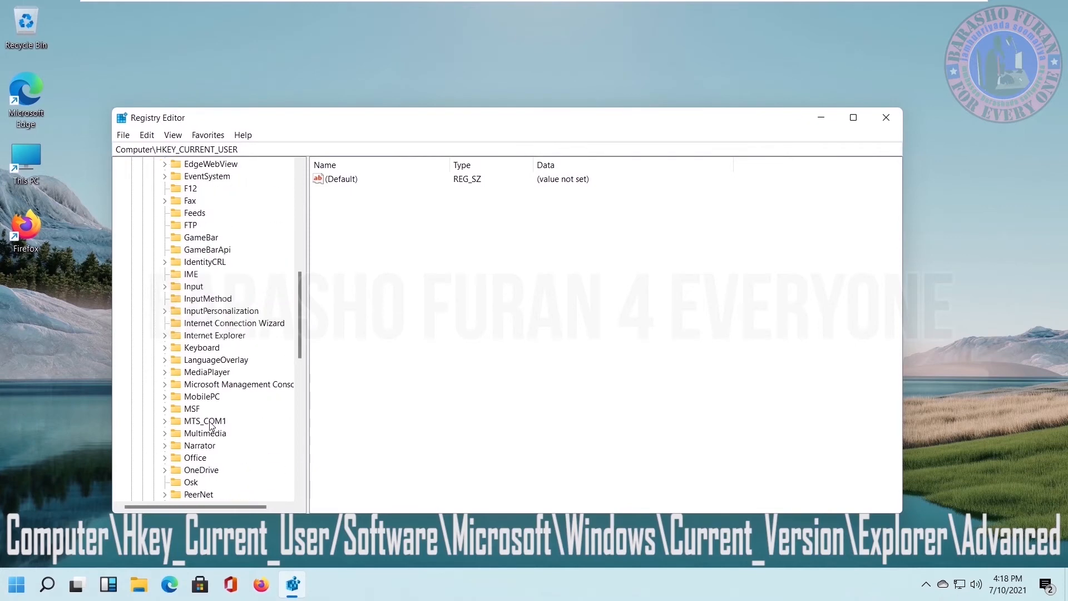
{"action": "scroll", "coordinate": [217, 416], "scroll_direction": "down", "scroll_amount": 4}
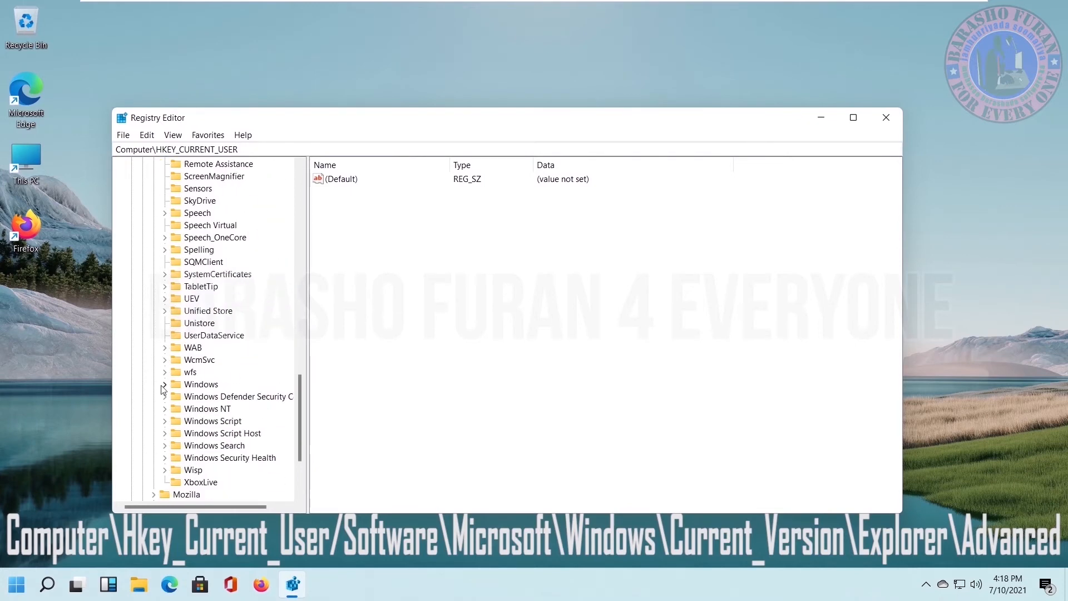
{"action": "left_click", "coordinate": [189, 388]}
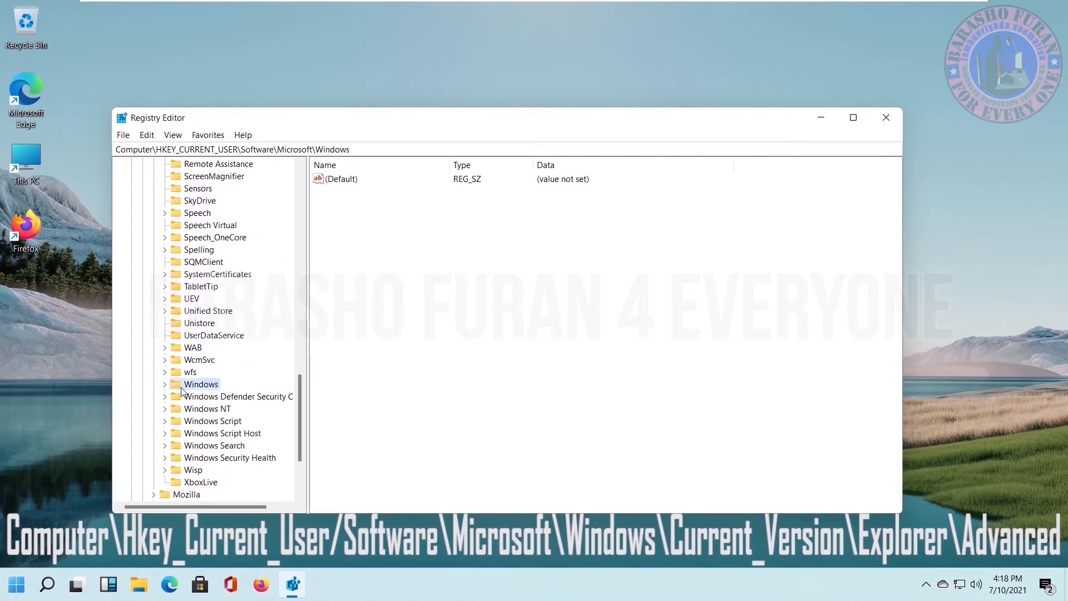
{"action": "left_click", "coordinate": [165, 387]}
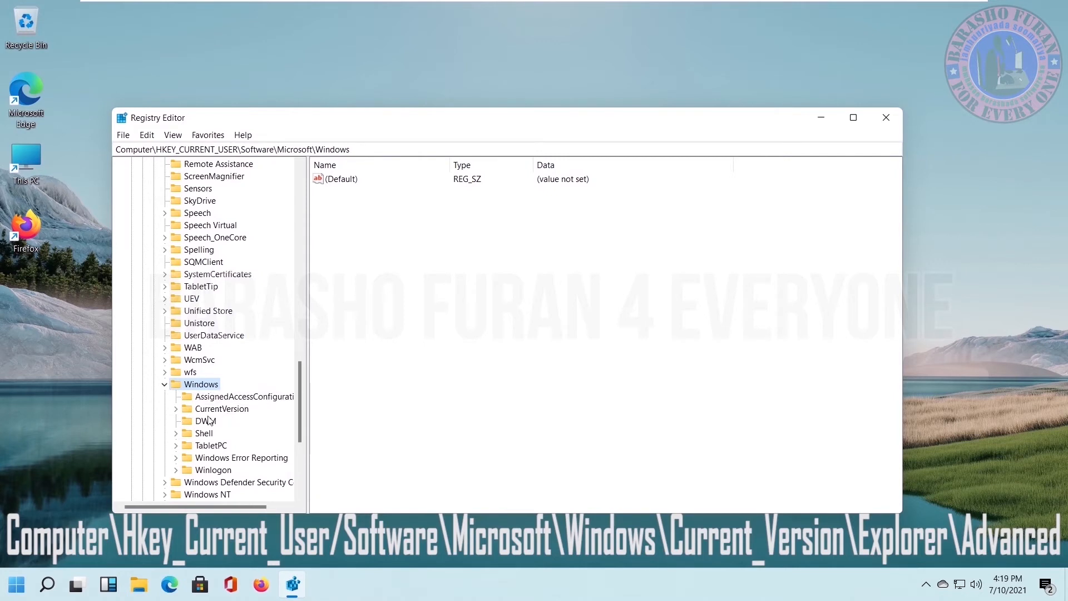
Expand CurrentVersion and its Explorer subkey, and select the Advanced key
{"action": "left_click", "coordinate": [177, 412]}
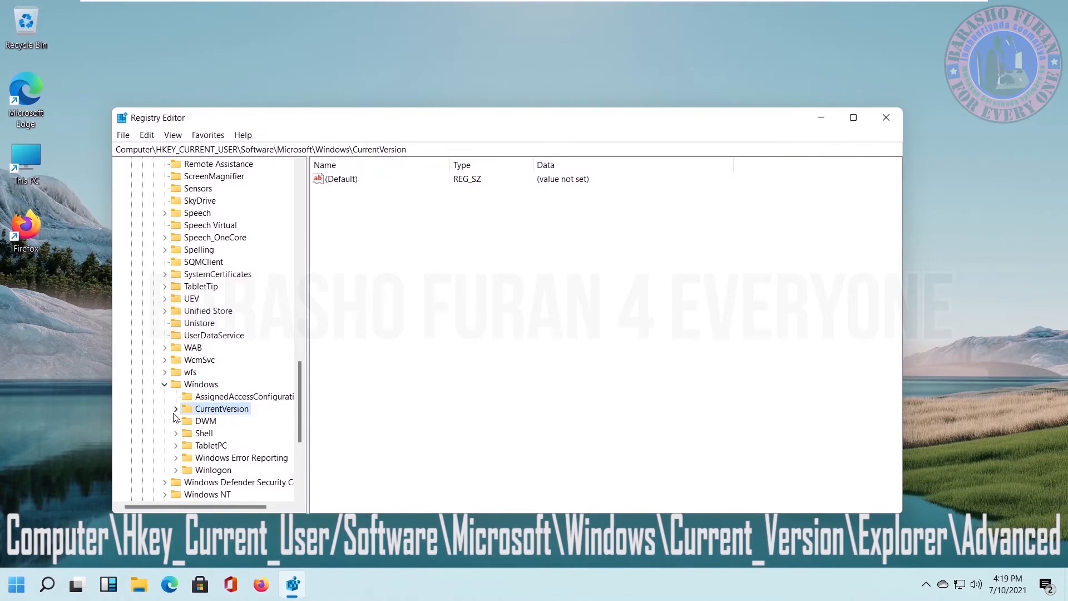
{"action": "left_click", "coordinate": [176, 410]}
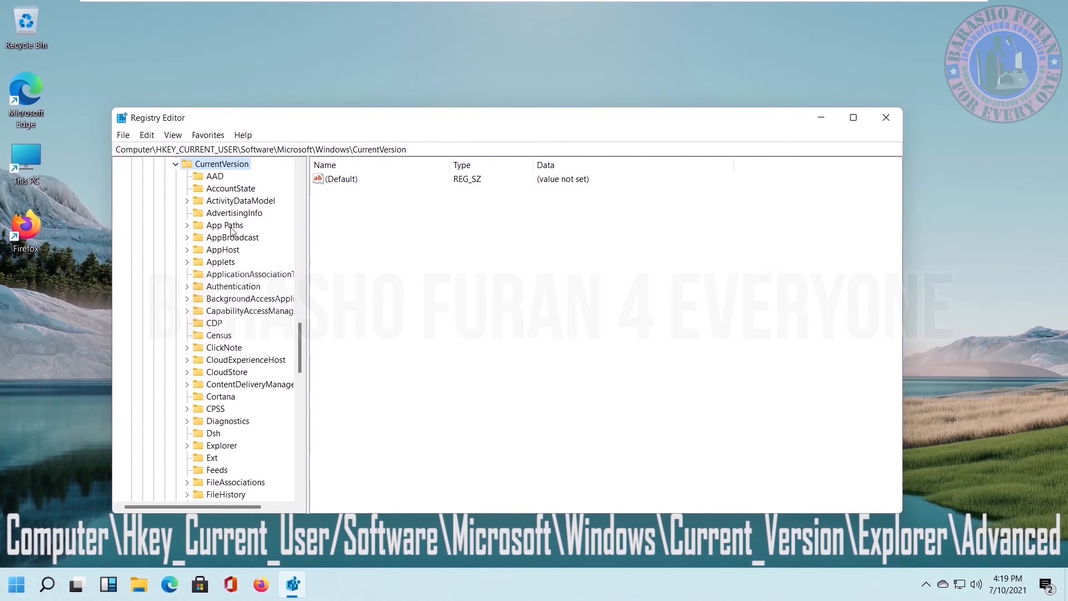
{"action": "scroll", "coordinate": [215, 395], "scroll_direction": "down", "scroll_amount": 12}
{"action": "scroll", "coordinate": [214, 397], "scroll_direction": "down", "scroll_amount": 2}
{"action": "scroll", "coordinate": [233, 423], "scroll_direction": "up", "scroll_amount": 9}
{"action": "scroll", "coordinate": [233, 421], "scroll_direction": "up", "scroll_amount": 5}
{"action": "scroll", "coordinate": [235, 421], "scroll_direction": "down", "scroll_amount": 4}
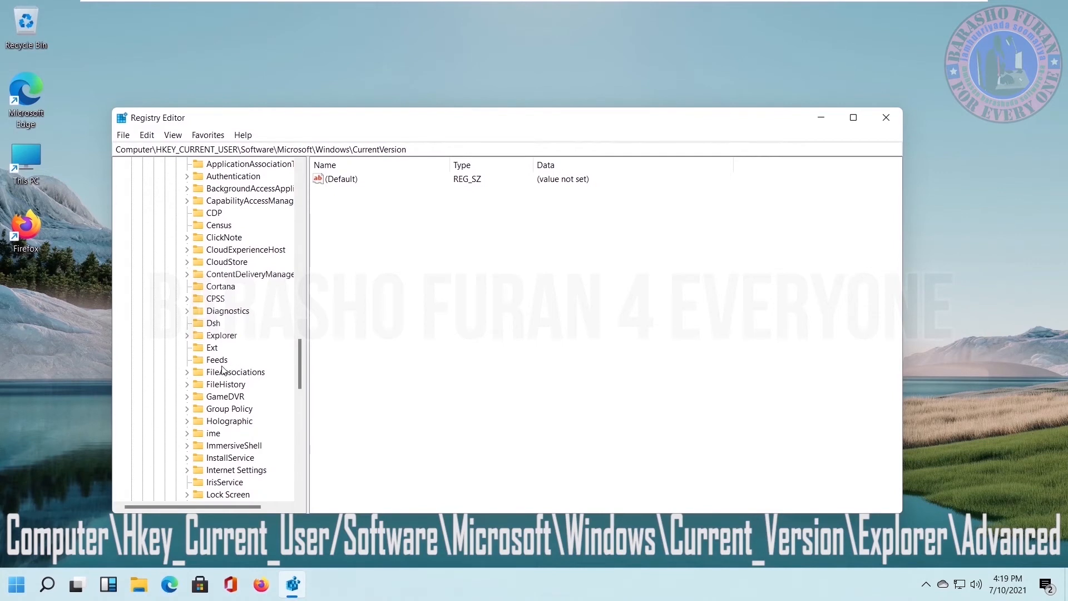
{"action": "left_click", "coordinate": [187, 335]}
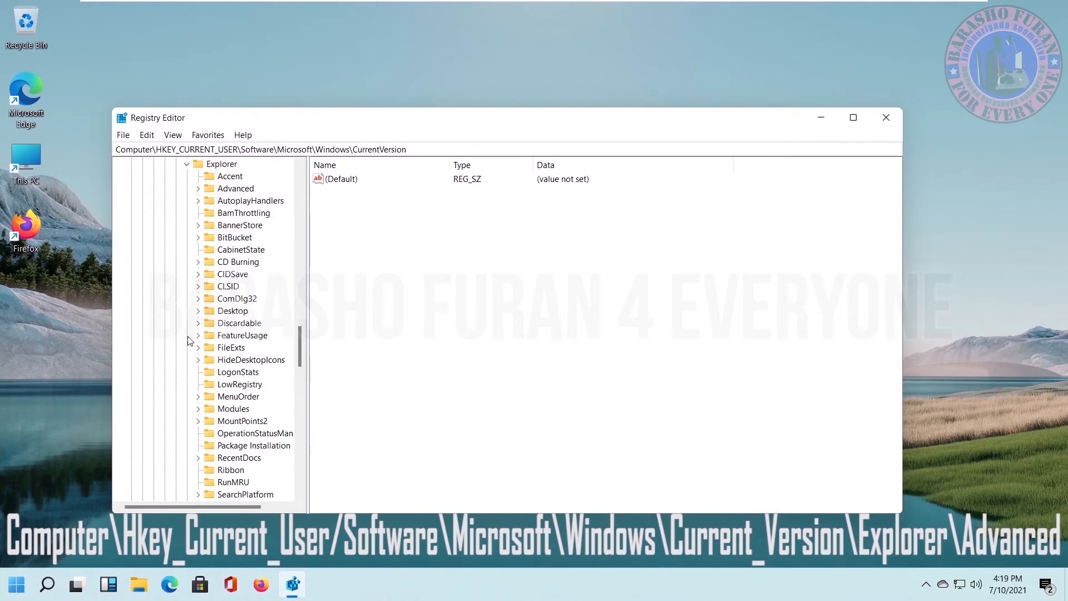
{"action": "left_click", "coordinate": [248, 193]}
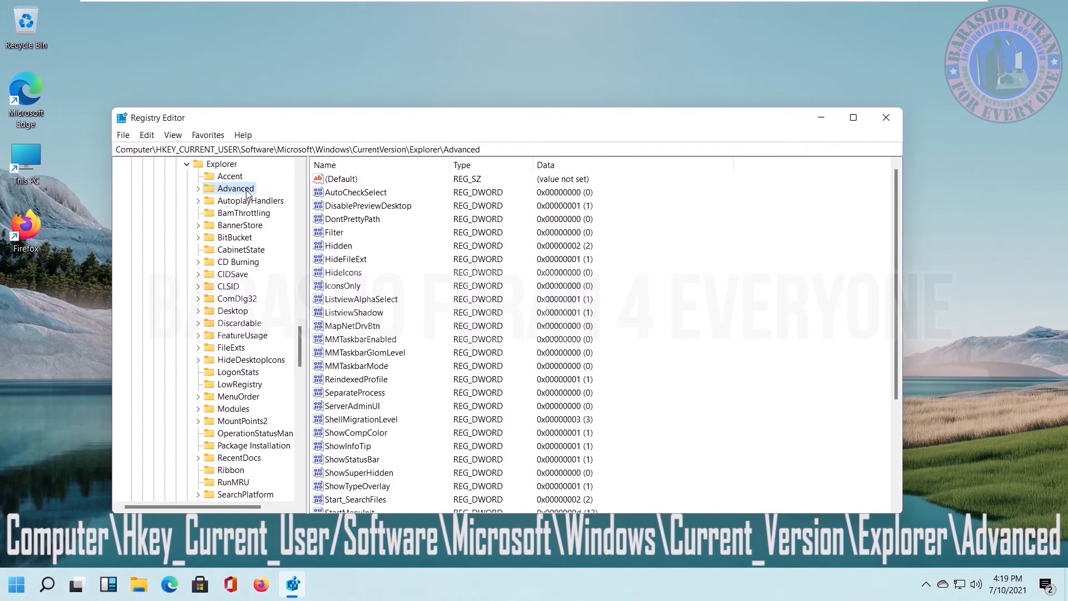
Create a new DWORD (32-bit) value named Start_ShowClassicMode in the Advanced key
{"action": "scroll", "coordinate": [479, 333], "scroll_direction": "down", "scroll_amount": 3}
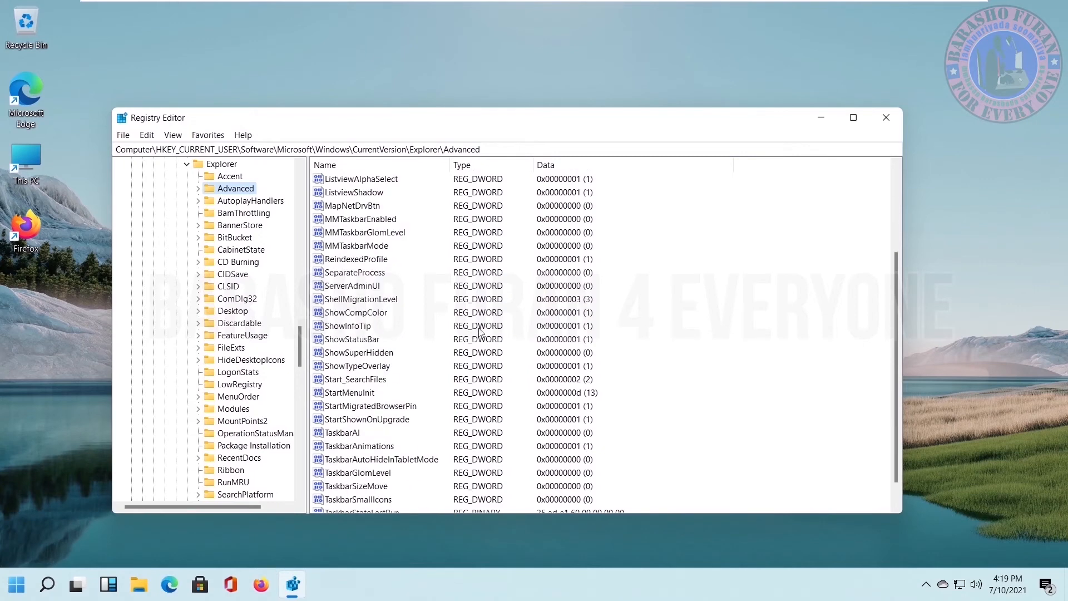
{"action": "scroll", "coordinate": [479, 332], "scroll_direction": "down", "scroll_amount": 1}
{"action": "right_click", "coordinate": [629, 257]}
{"action": "mouse_move", "coordinate": [676, 264]}
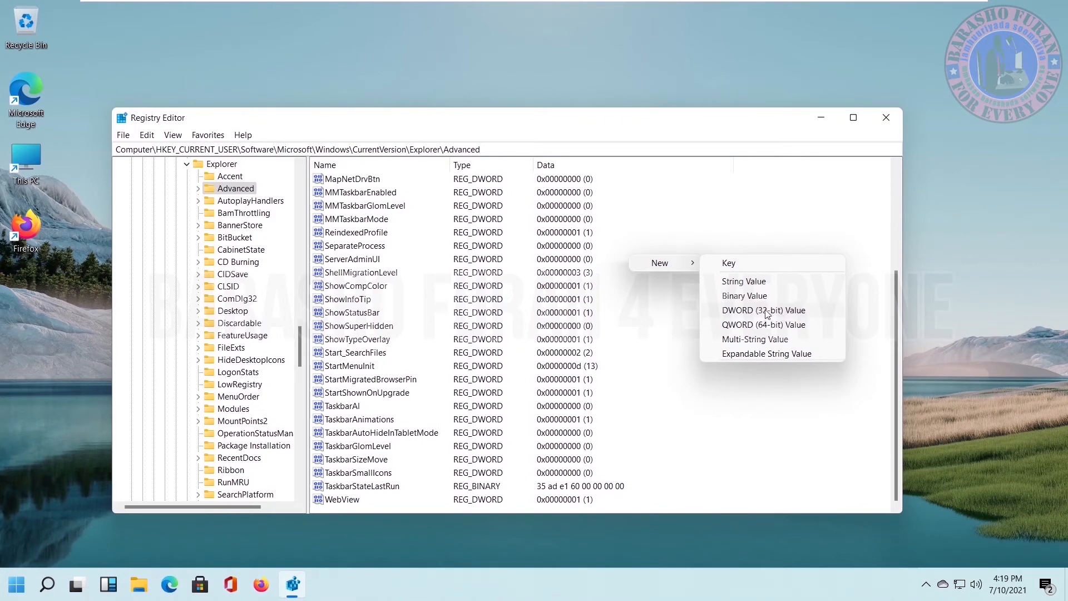
{"action": "left_click", "coordinate": [767, 311]}
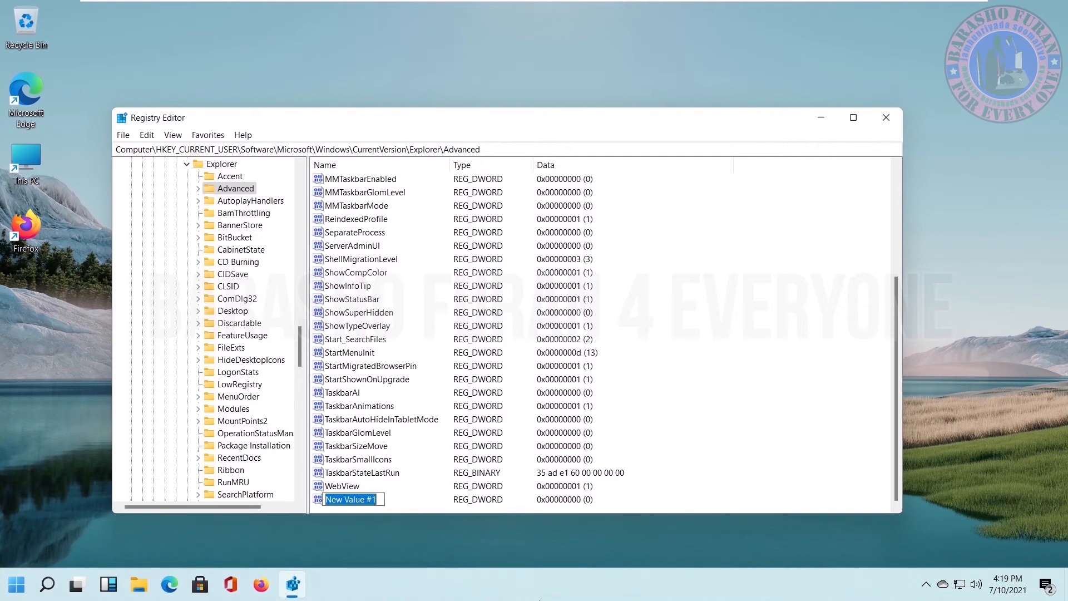
{"action": "type", "text": "Start_"}
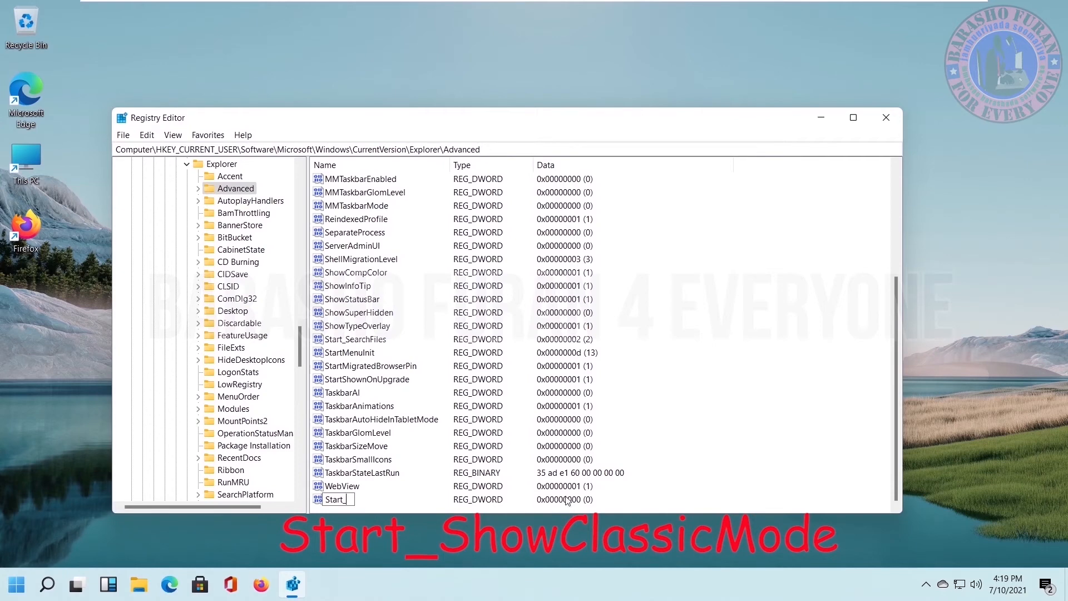
{"action": "type", "text": "ShowClassicMode"}
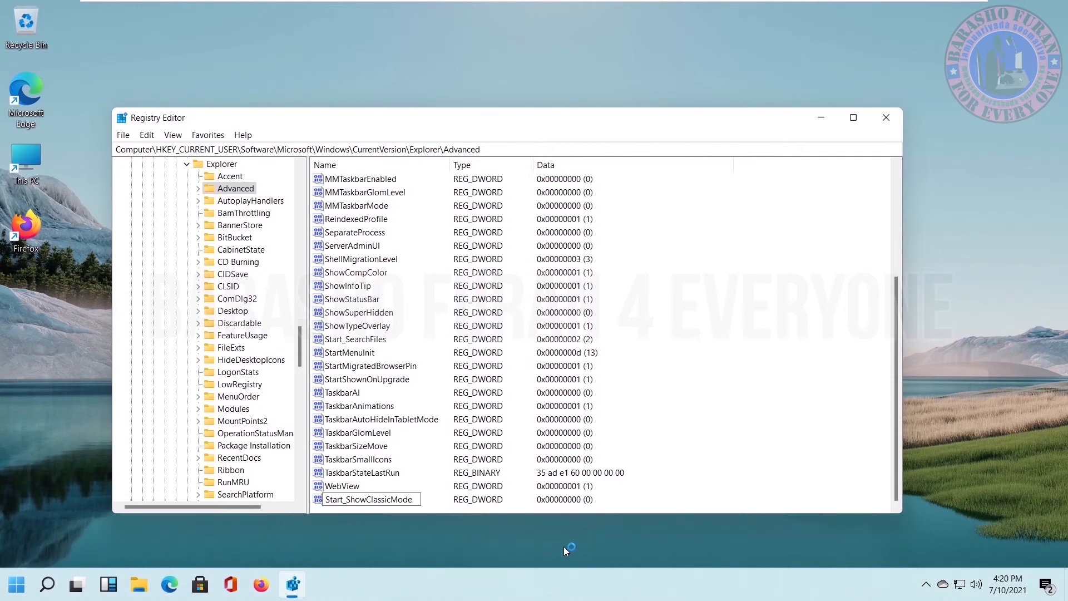
{"action": "key", "text": "Return"}
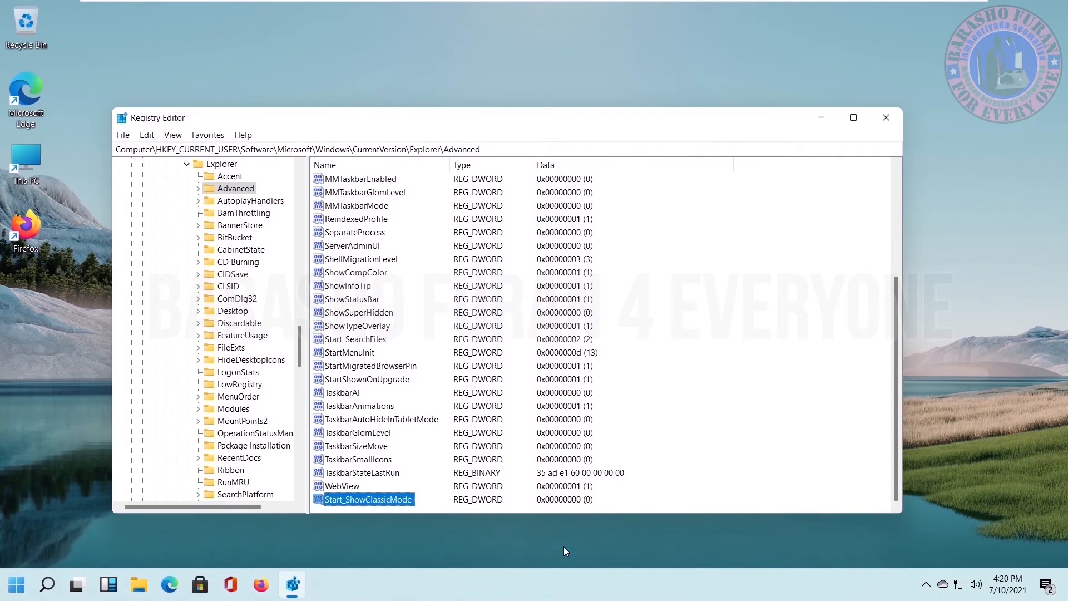
Set the value data of Start_ShowClassicMode to 1
{"action": "right_click", "coordinate": [368, 500]}
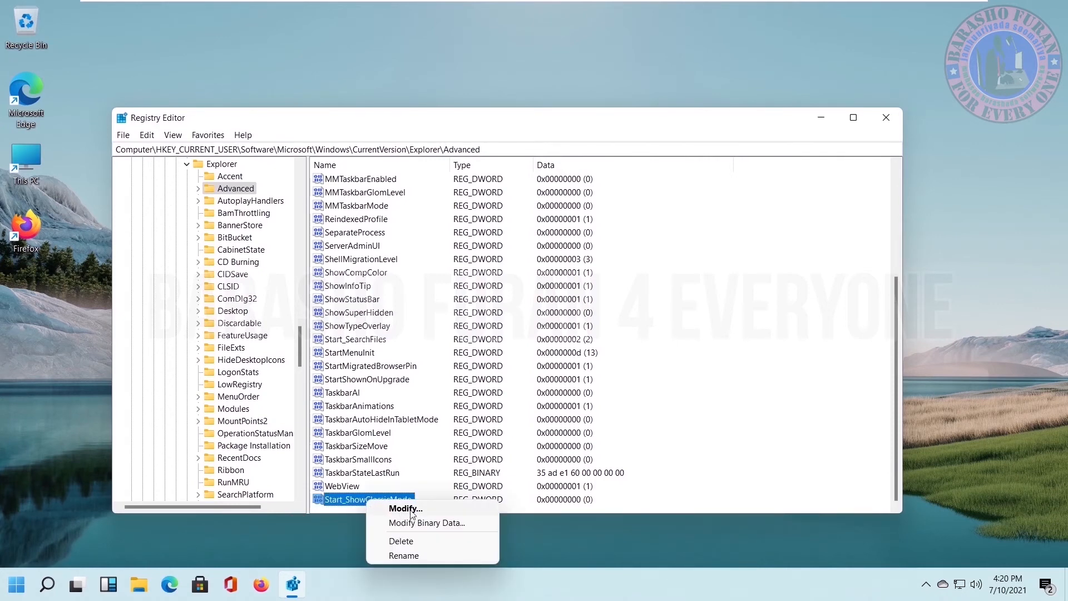
{"action": "double_click", "coordinate": [332, 503]}
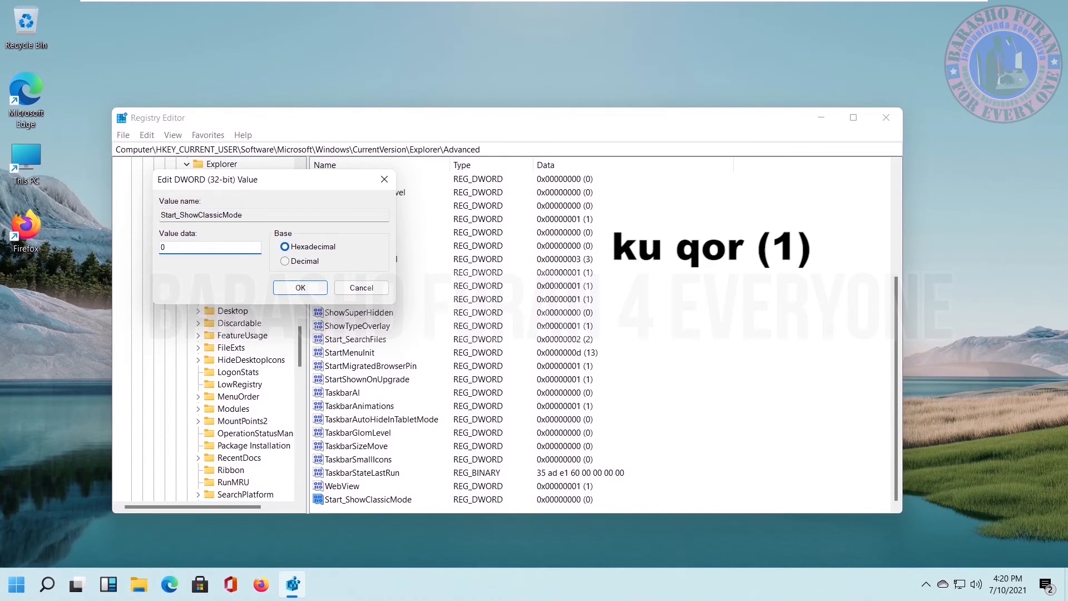
{"action": "left_click_drag", "start_coordinate": [169, 248], "coordinate": [139, 248]}
{"action": "type", "text": "1"}
{"action": "left_click", "coordinate": [300, 287]}
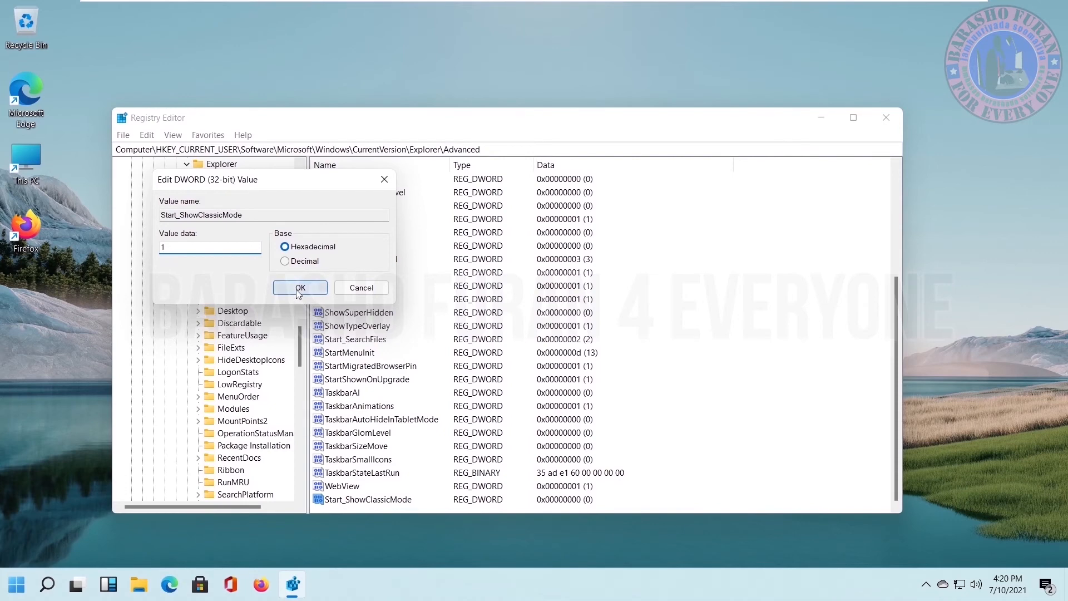
Close Registry Editor and restart the computer
{"action": "left_click", "coordinate": [887, 117]}
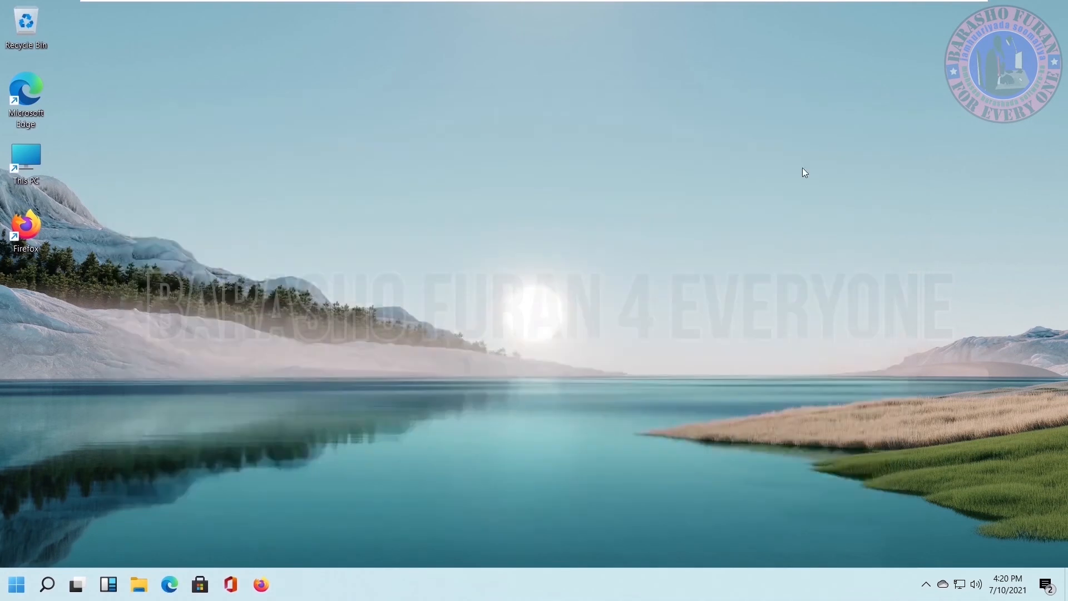
{"action": "left_click", "coordinate": [15, 587]}
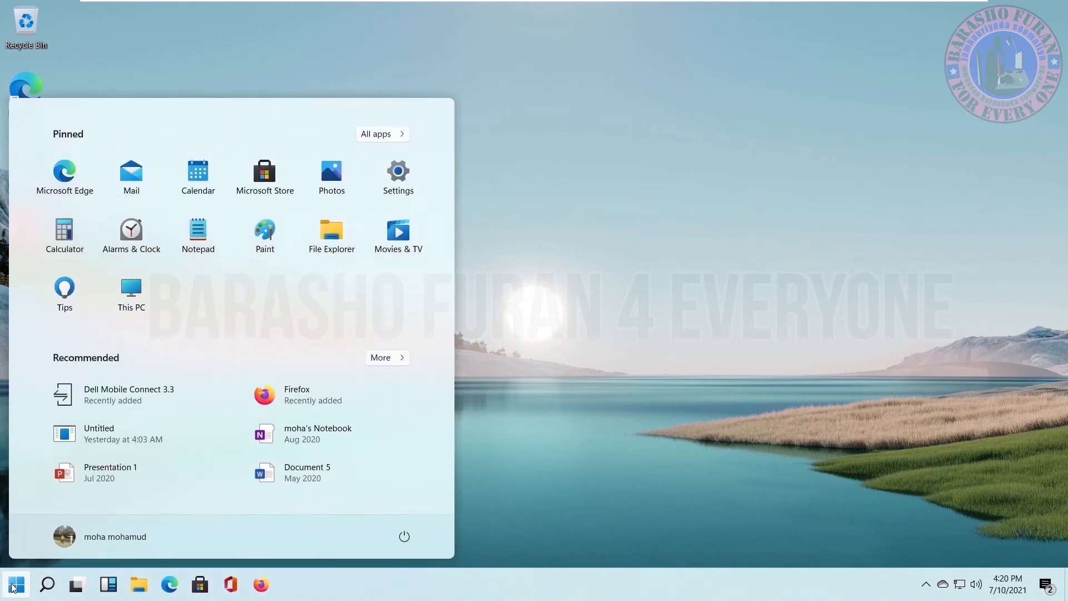
{"action": "left_click", "coordinate": [404, 539]}
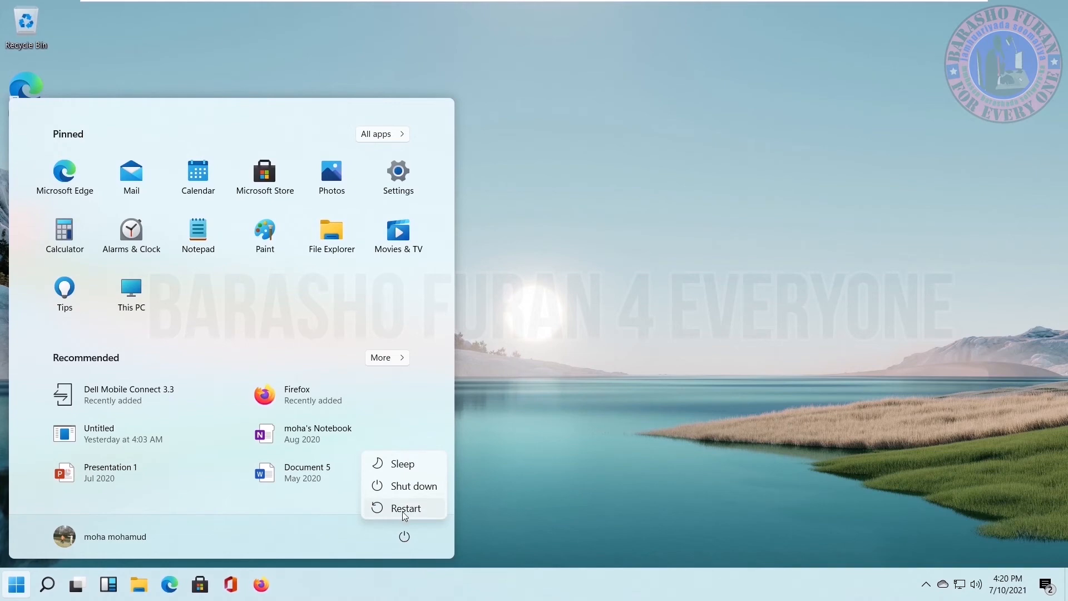
{"action": "left_click", "coordinate": [405, 508]}
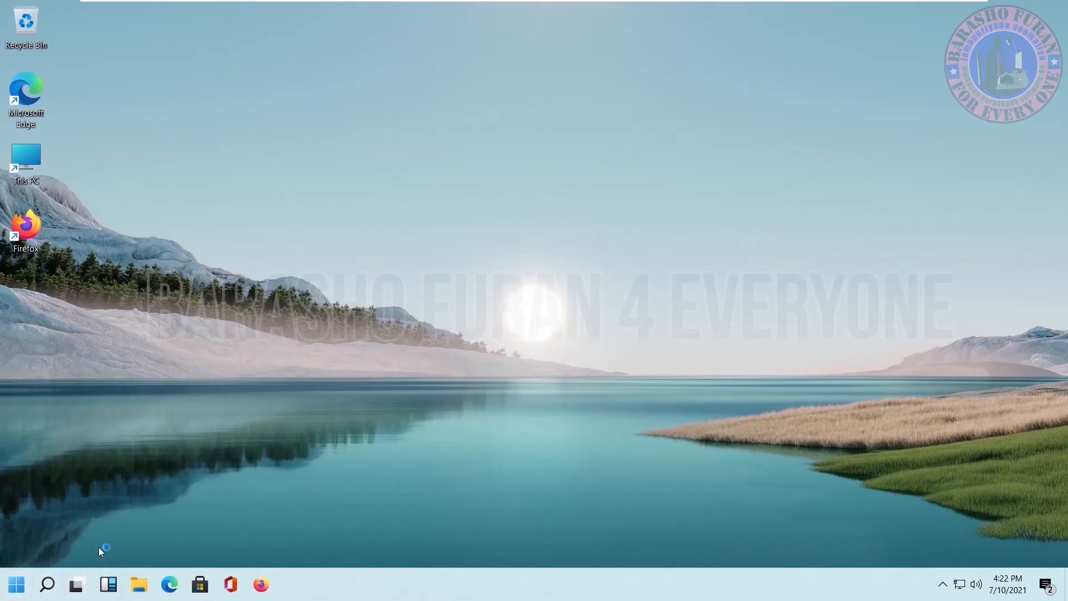
Open the Start menu and look through its app list and tiles in the classic layout
{"action": "left_click", "coordinate": [17, 586]}
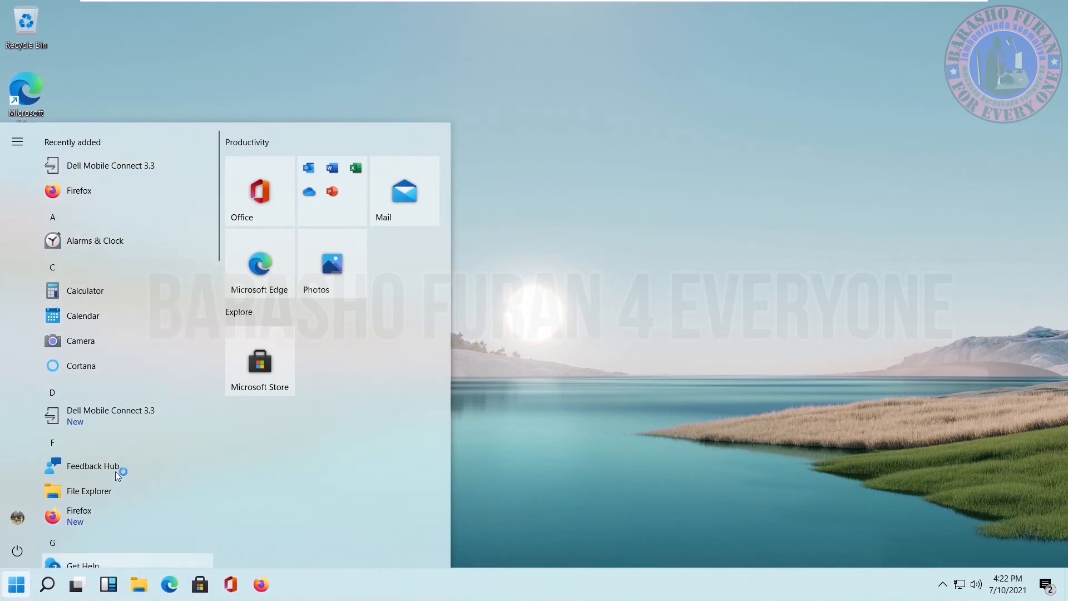
{"action": "scroll", "coordinate": [115, 453], "scroll_direction": "down", "scroll_amount": 15}
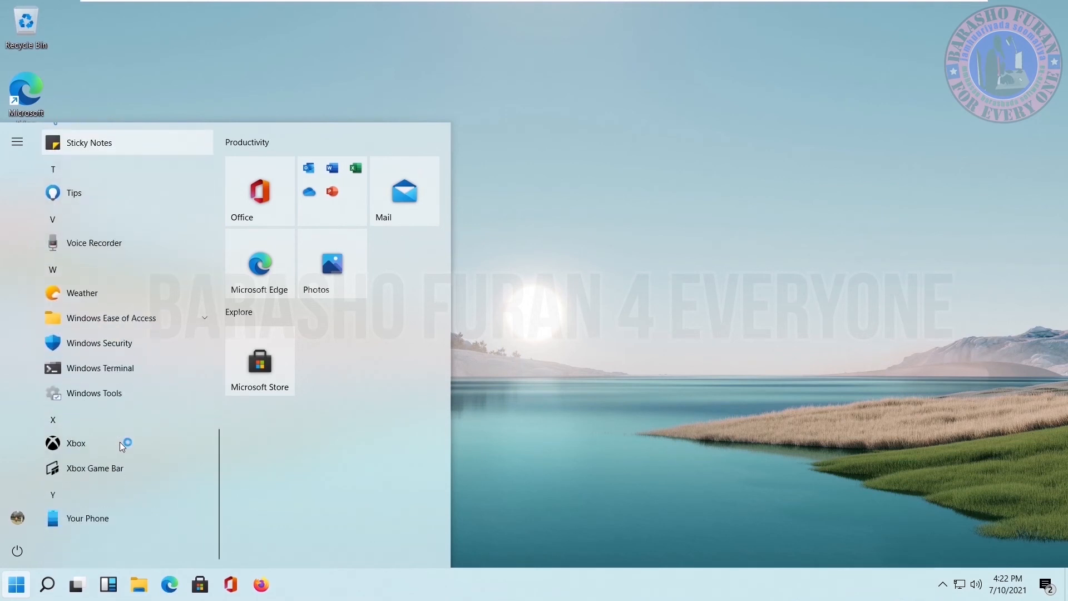
{"action": "scroll", "coordinate": [120, 438], "scroll_direction": "up", "scroll_amount": 15}
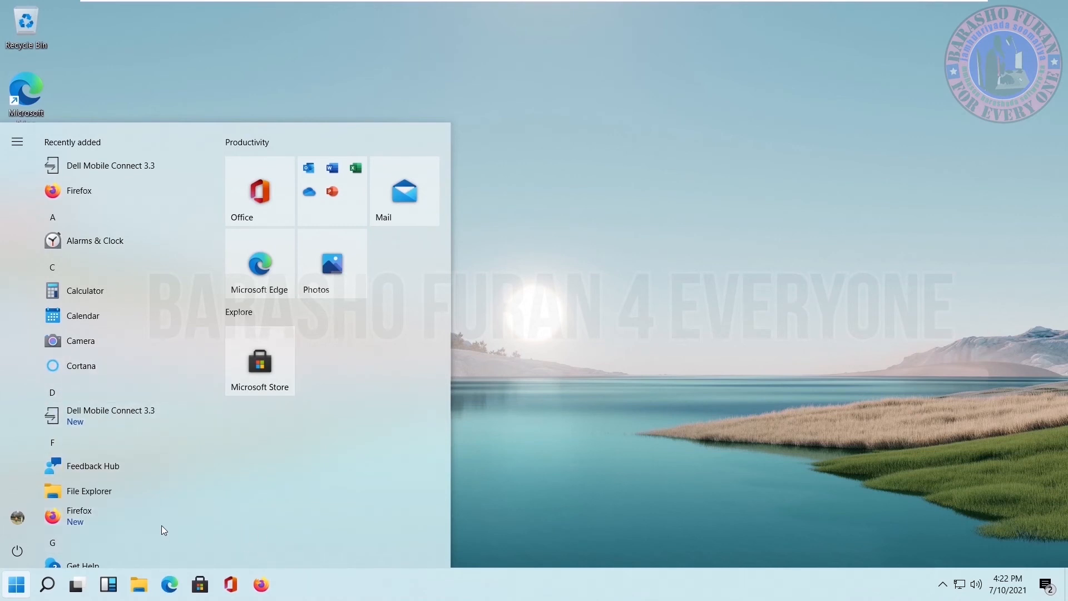
Leave the Start menu and open the Run dialog
{"action": "left_click", "coordinate": [87, 562]}
{"action": "type", "text": "r"}
{"action": "right_click", "coordinate": [17, 584]}
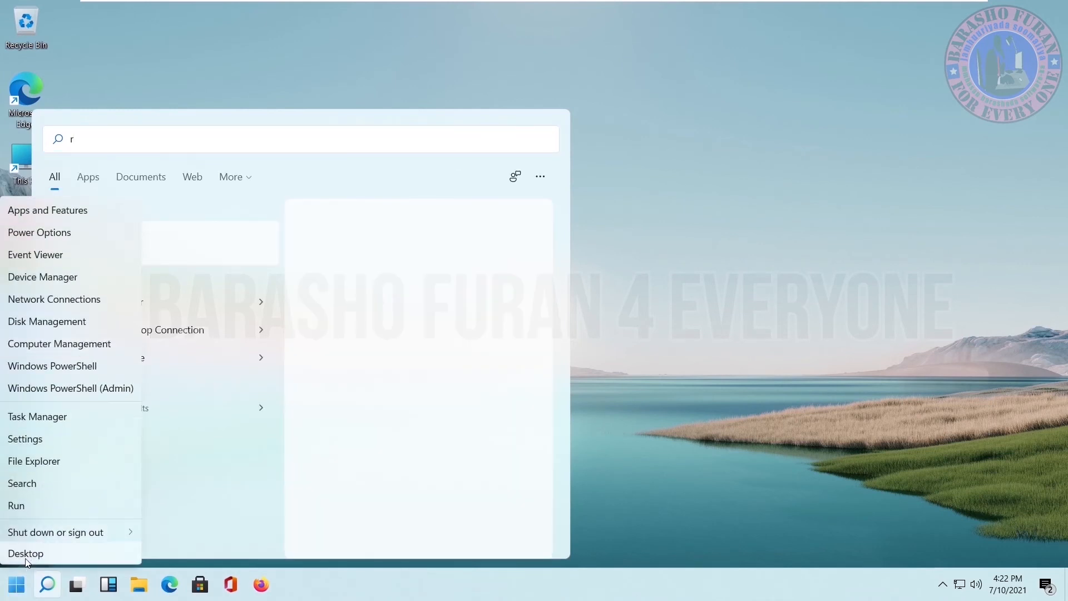
{"action": "left_click", "coordinate": [28, 503]}
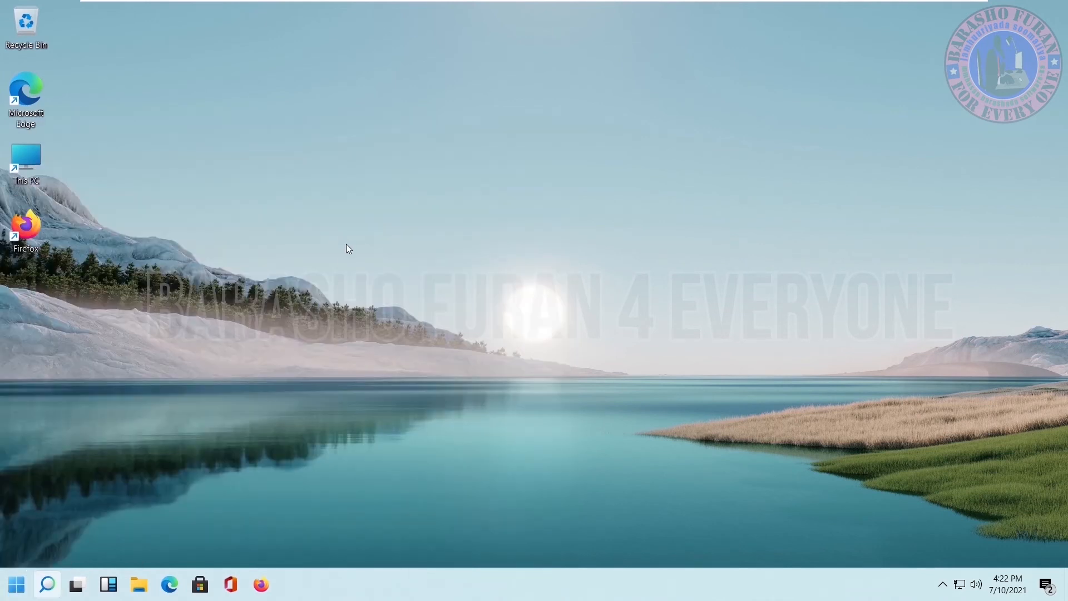